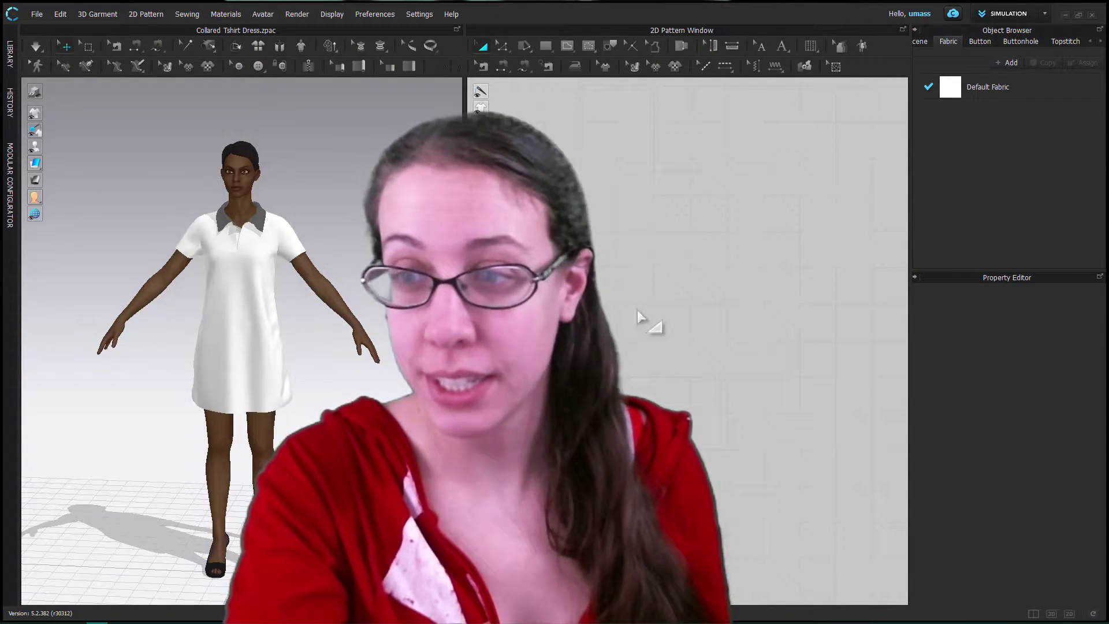
# - Zoom the 2D Pattern Window until the front, back, sleeve and collar pattern pieces show
pyautogui.scroll(3, 664, 364)
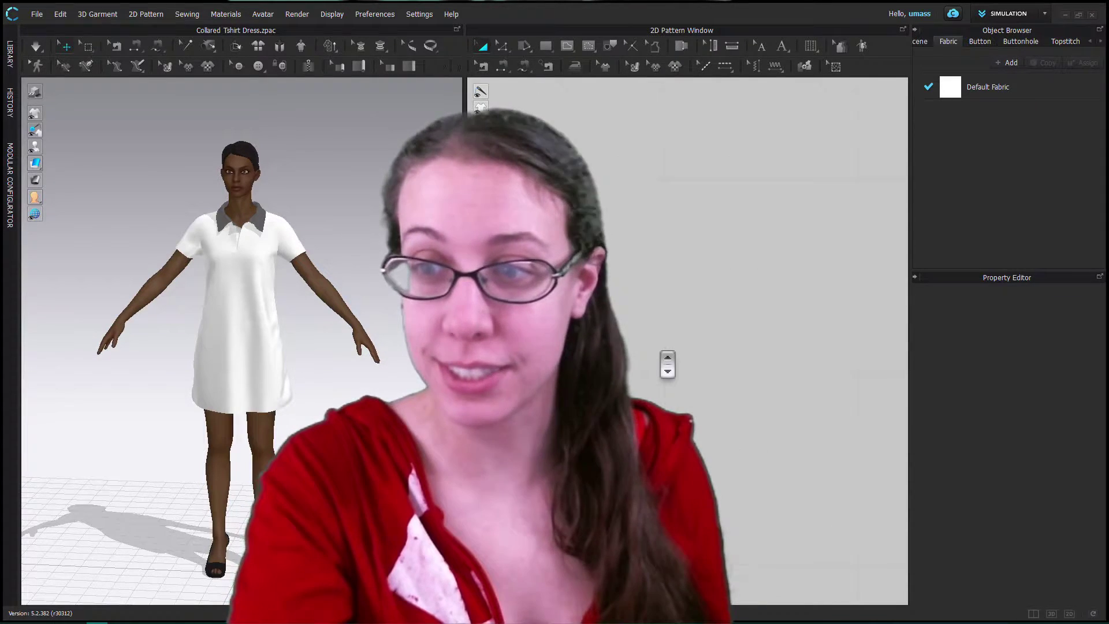
pyautogui.scroll(-4, 665, 365)
pyautogui.scroll(3, 661, 369)
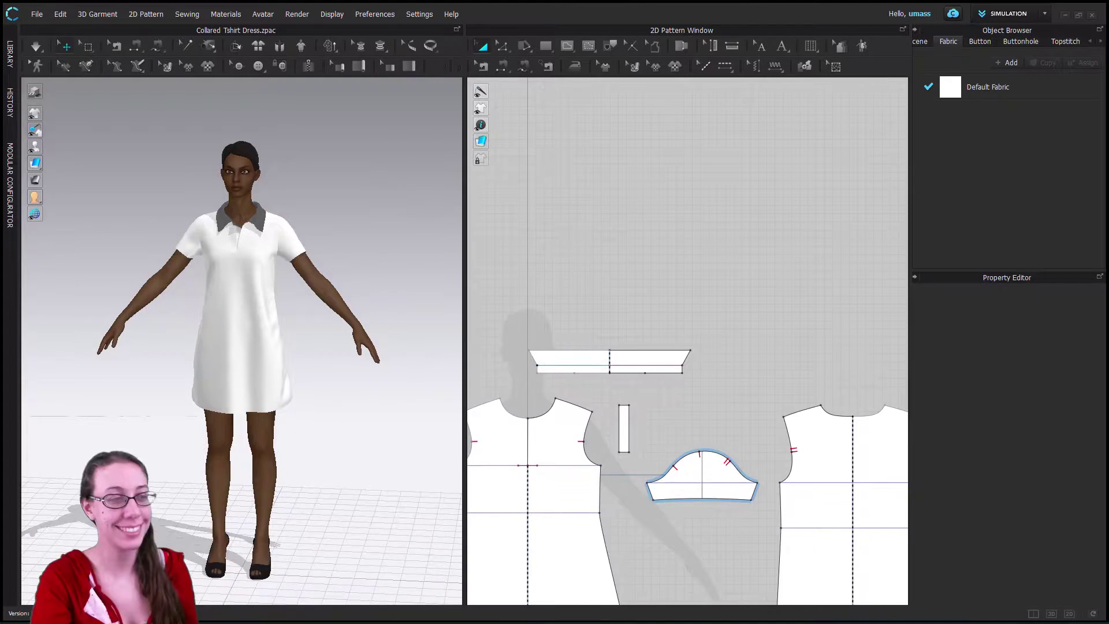
# - Draw a rectangular band piece below the front hem, running left from the centre line
pyautogui.moveTo(671, 492); pyautogui.dragTo(666, 368, button='middle')
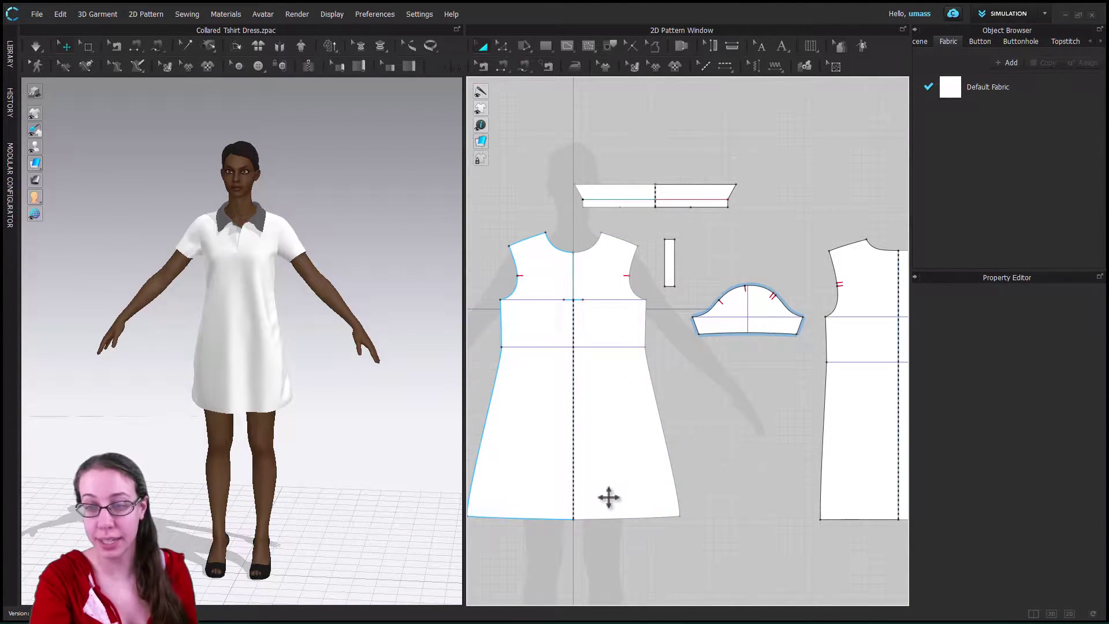
pyautogui.moveTo(609, 497); pyautogui.dragTo(755, 403, button='middle')
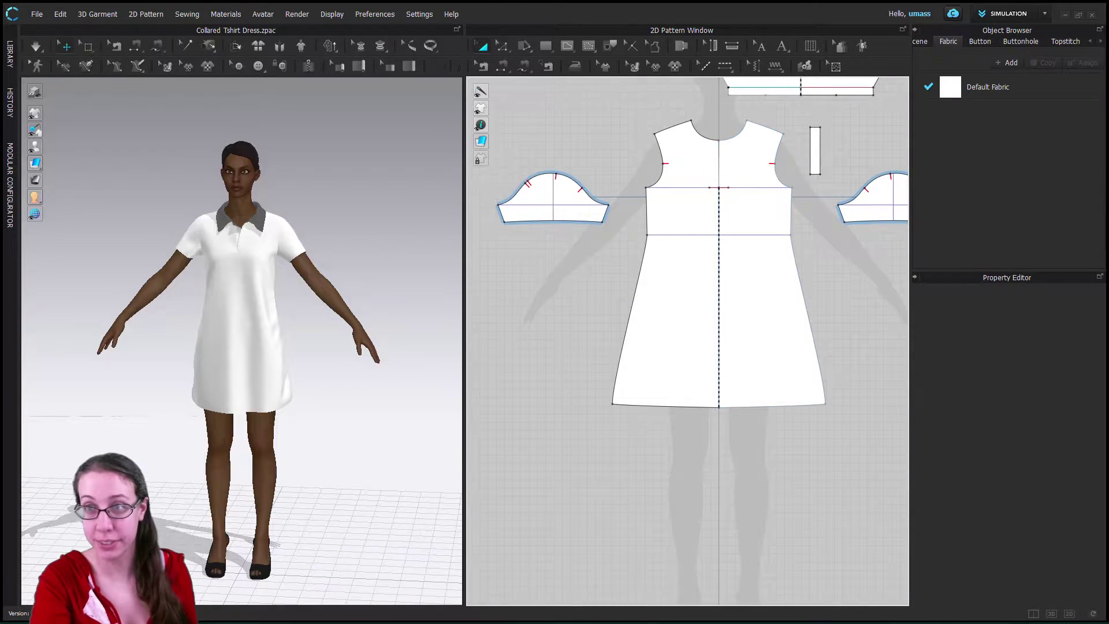
pyautogui.click(545, 46)
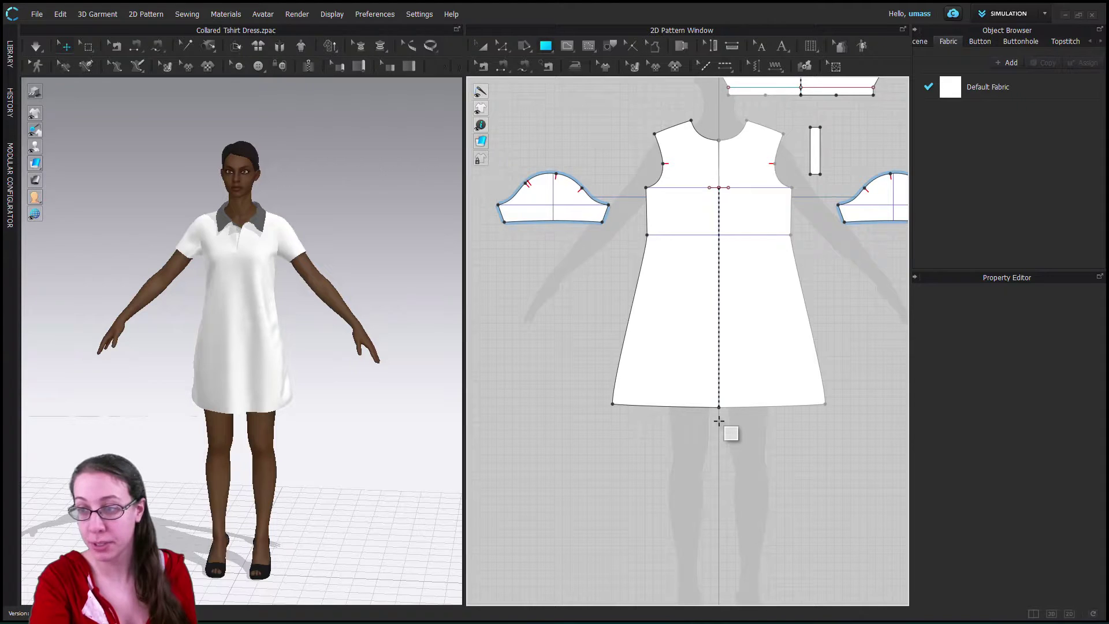
pyautogui.moveTo(718, 420); pyautogui.dragTo(519, 464)
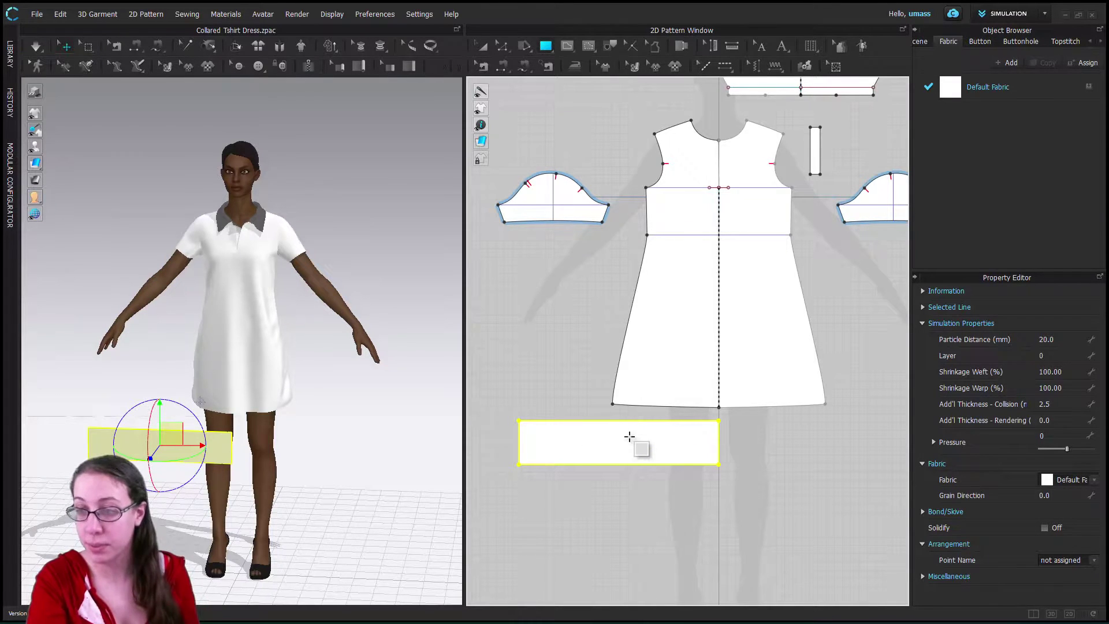
pyautogui.rightClick(631, 316)
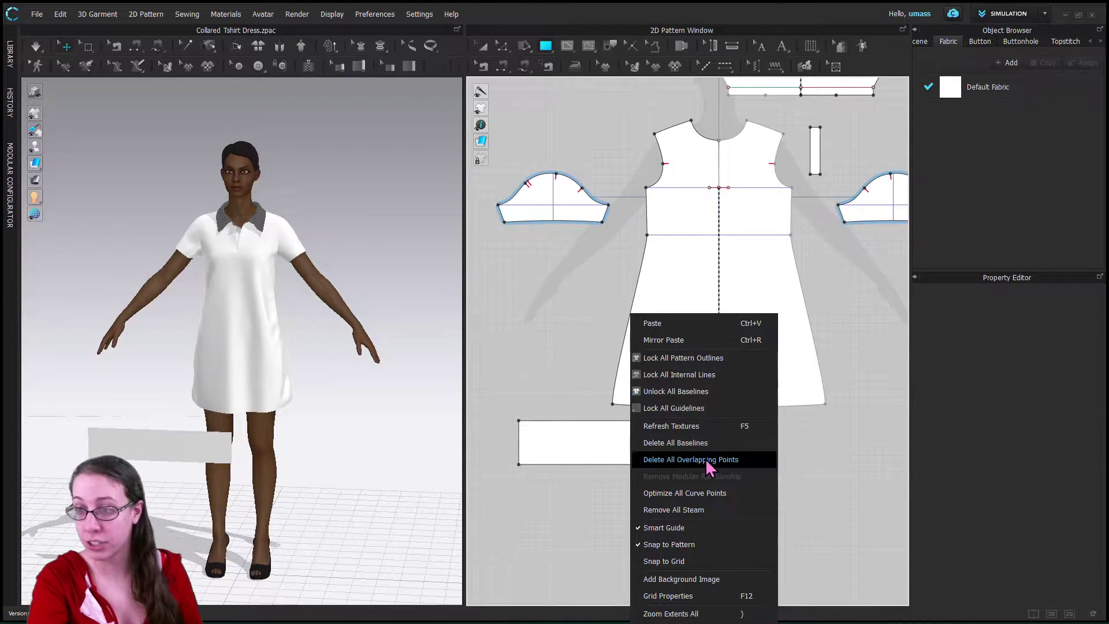
pyautogui.click(860, 472)
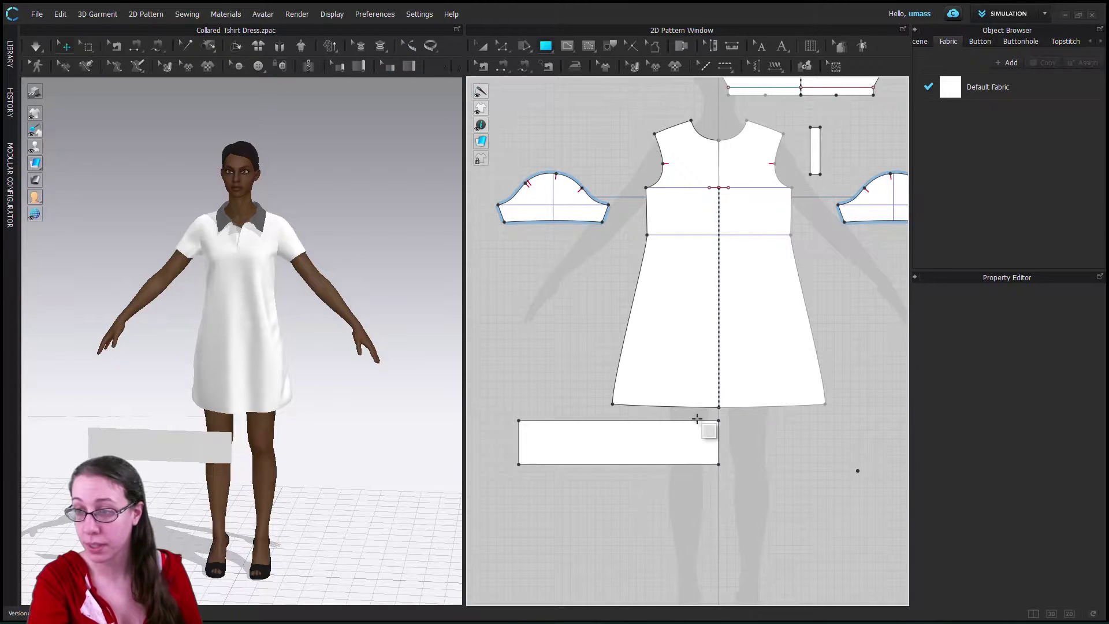
pyautogui.click(777, 390)
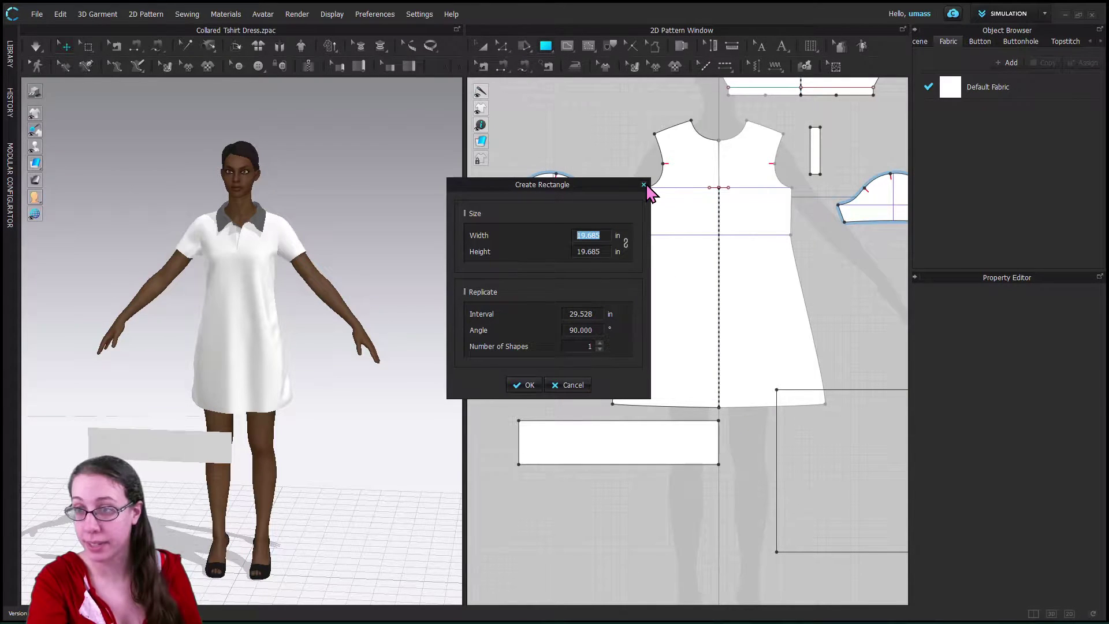
pyautogui.press('Escape')
pyautogui.click(482, 46)
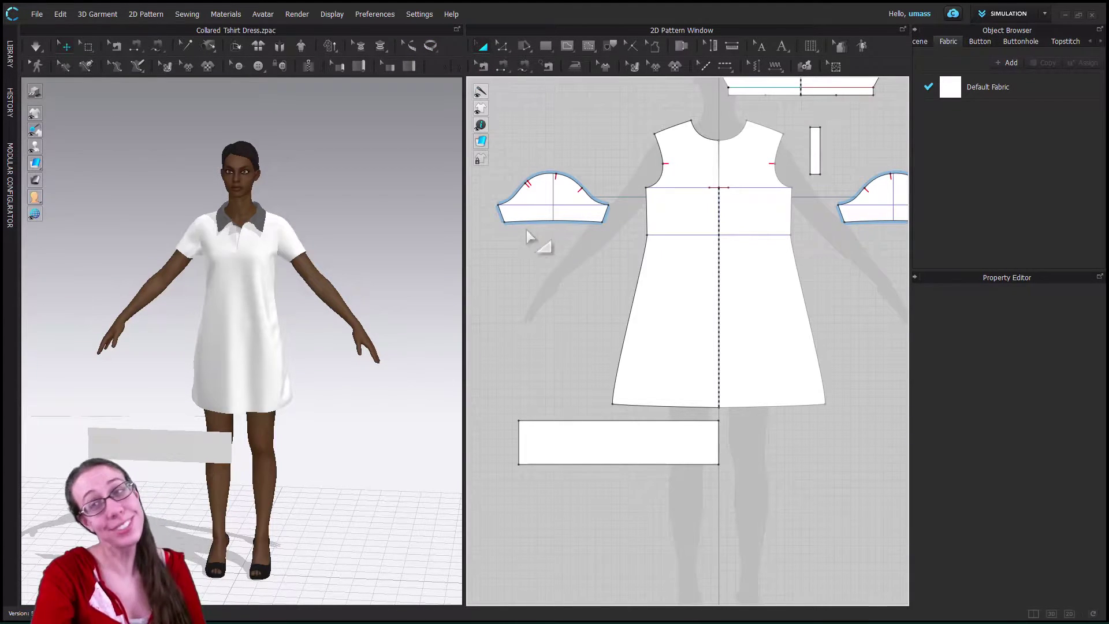
# - Place a Symmetric Pattern (with Sewing) copy of the band to the right of the original
pyautogui.rightClick(621, 456)
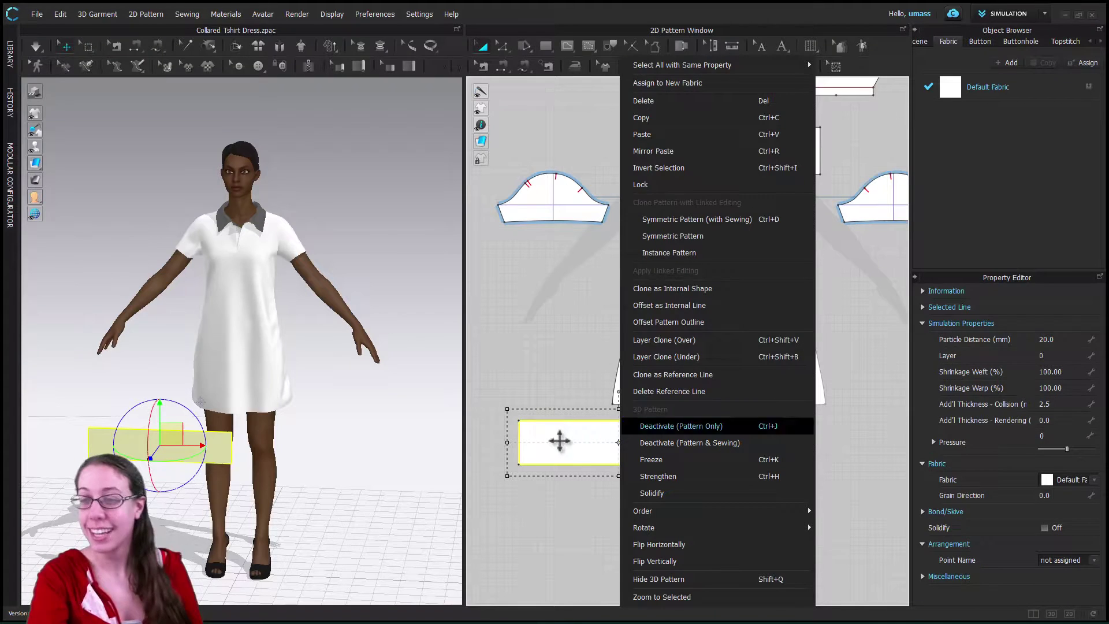
pyautogui.click(694, 220)
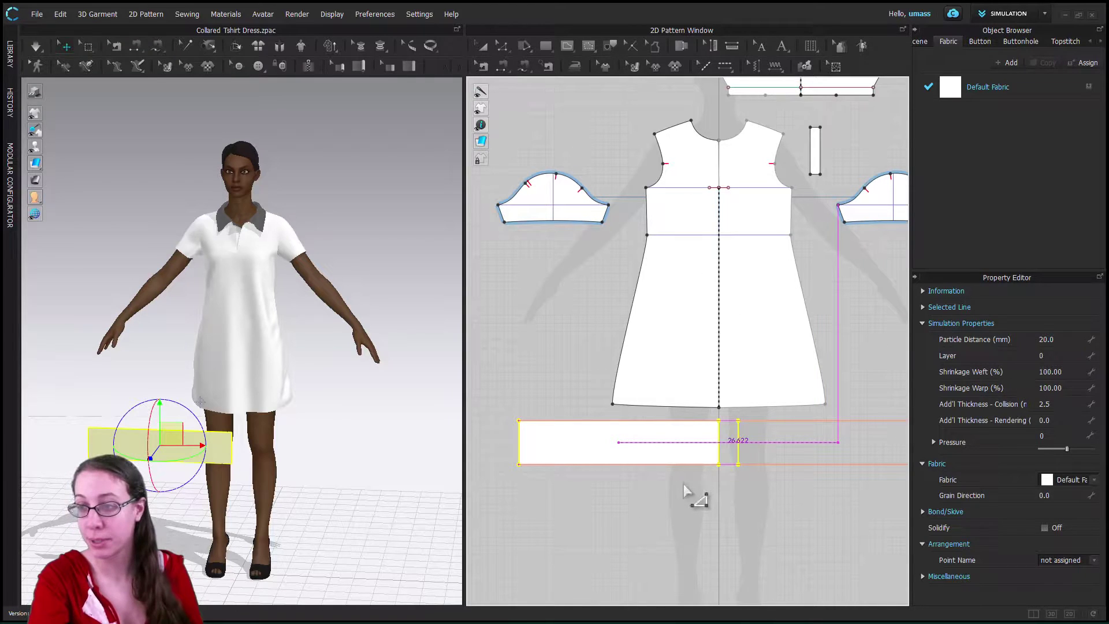
pyautogui.click(657, 420)
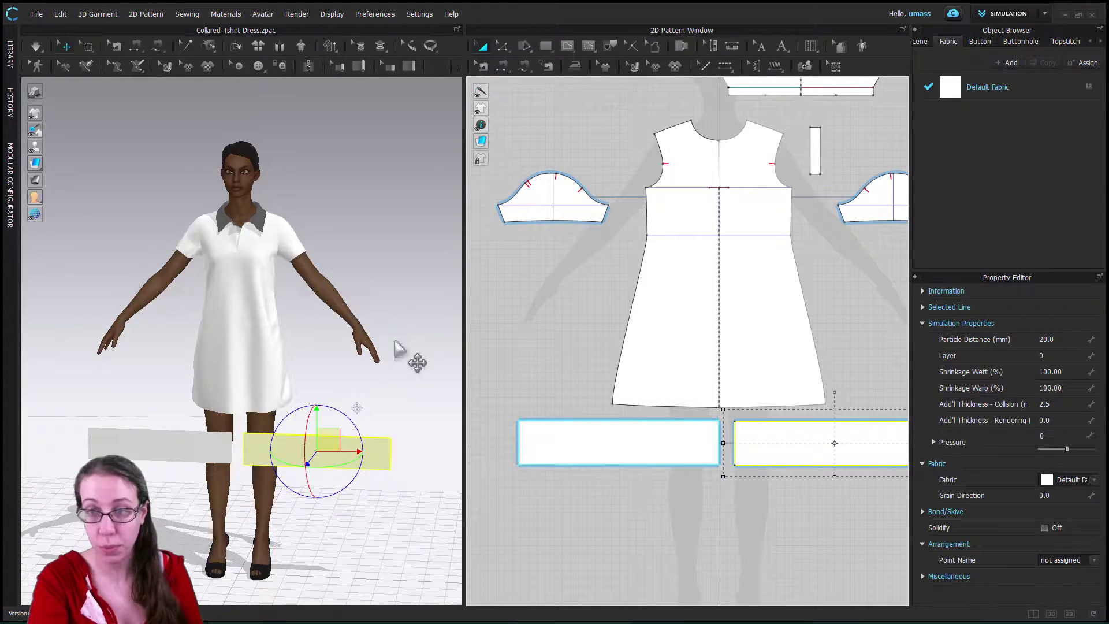
# - Sew the band tops to the dress hem, join the inner band edges, and start simulation
pyautogui.click(503, 66)
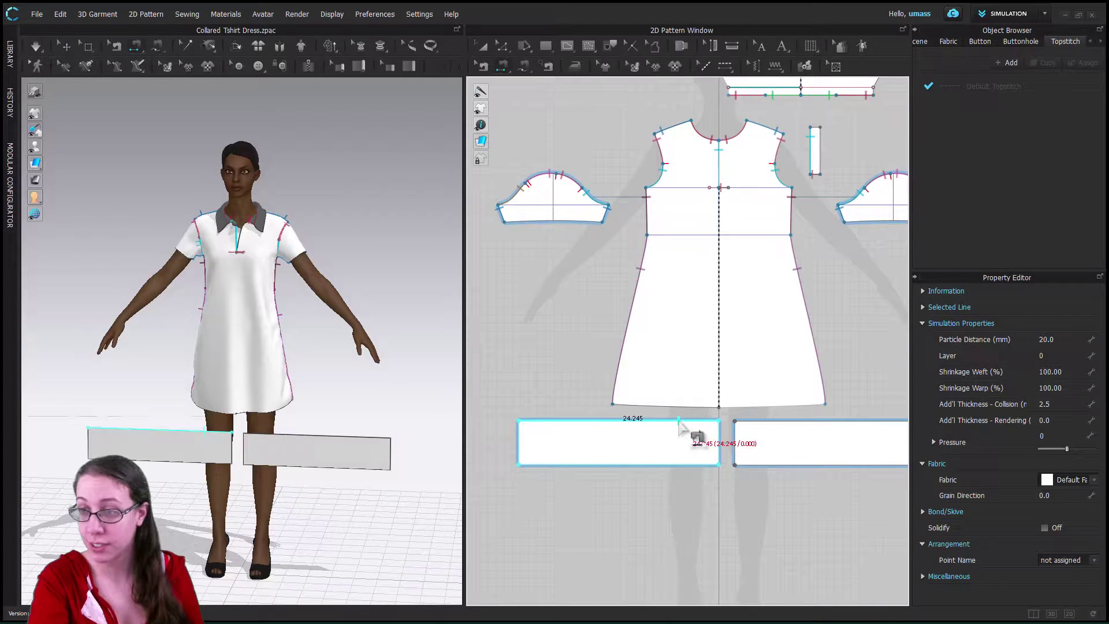
pyautogui.click(701, 421)
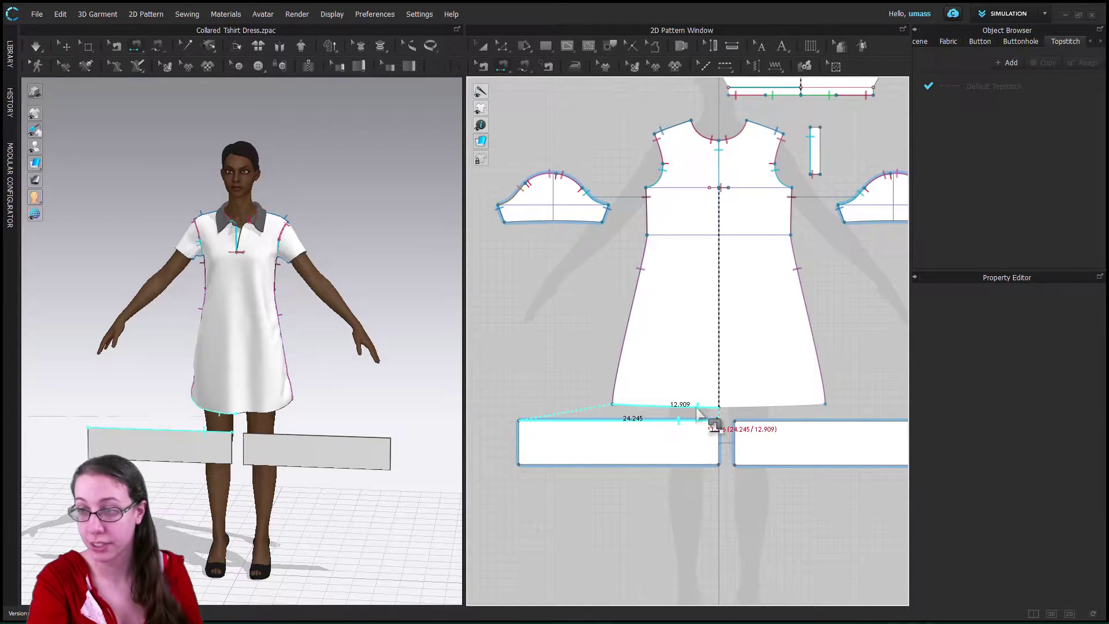
pyautogui.click(711, 407)
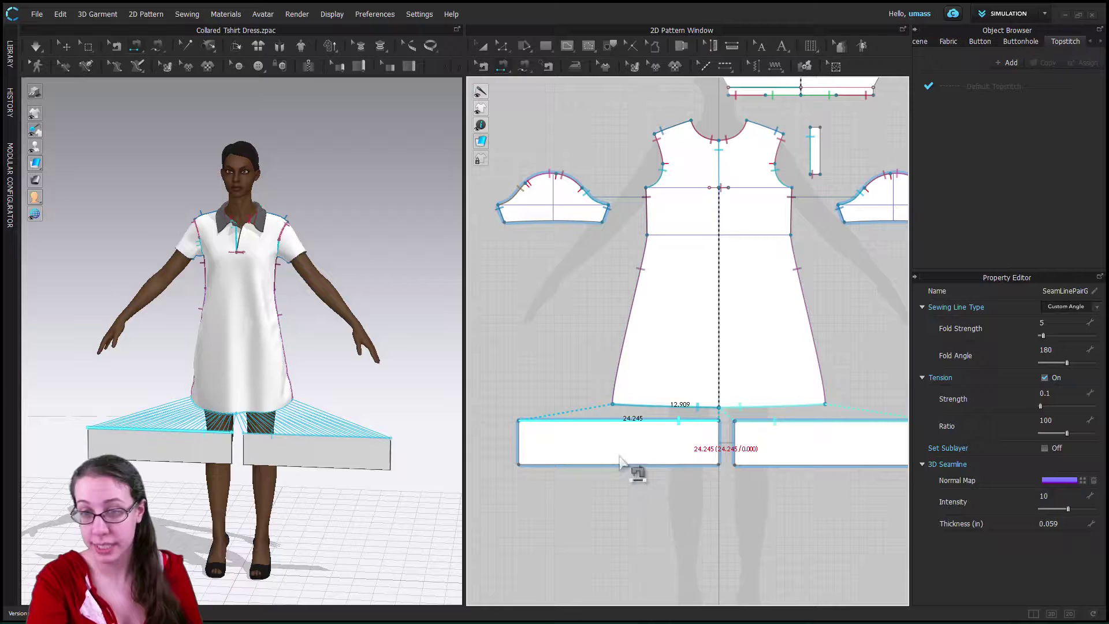
pyautogui.click(734, 444)
pyautogui.click(720, 443)
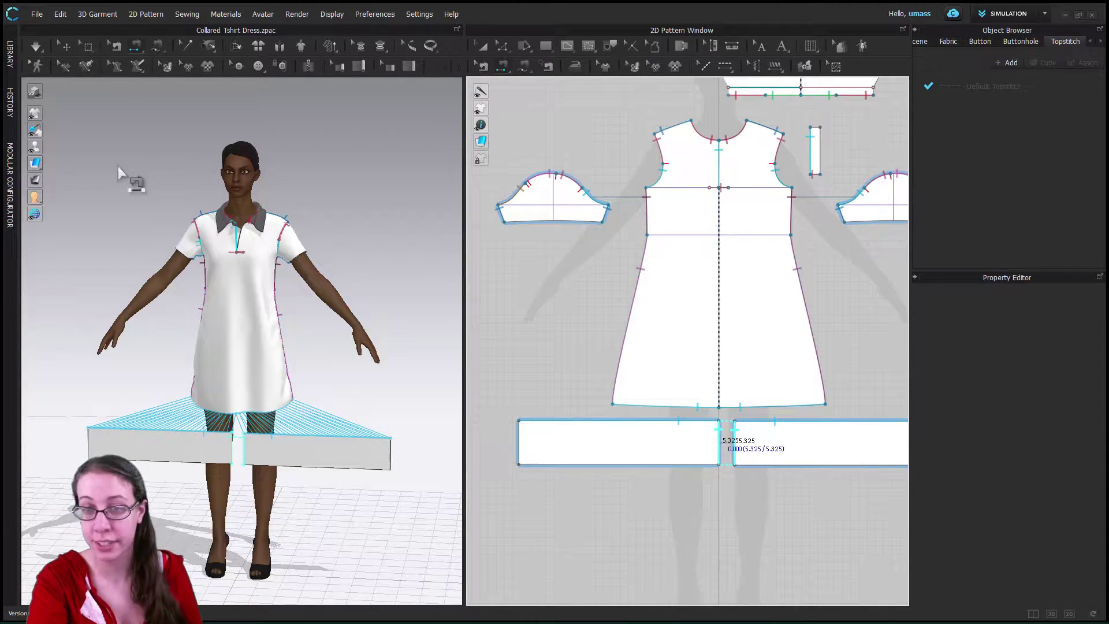
pyautogui.click(34, 50)
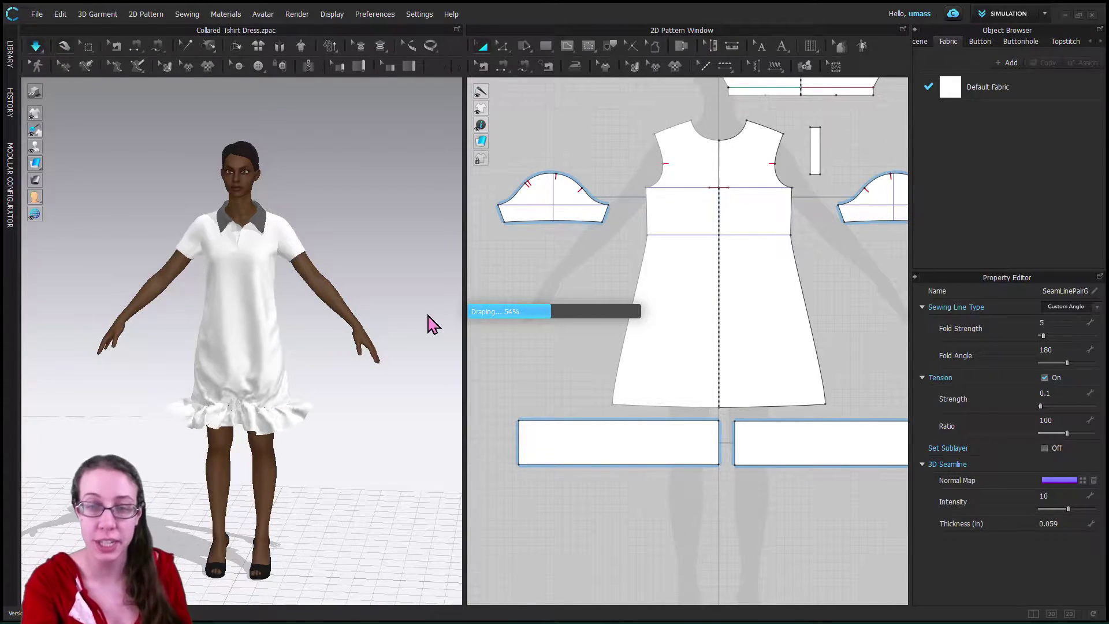
# - Tug the draping hem band in the 3D window so the gathered ruffle settles
pyautogui.moveTo(231, 430)
pyautogui.mouseDown()
pyautogui.moveTo(225, 482)
pyautogui.moveTo(242, 421)
pyautogui.mouseUp()
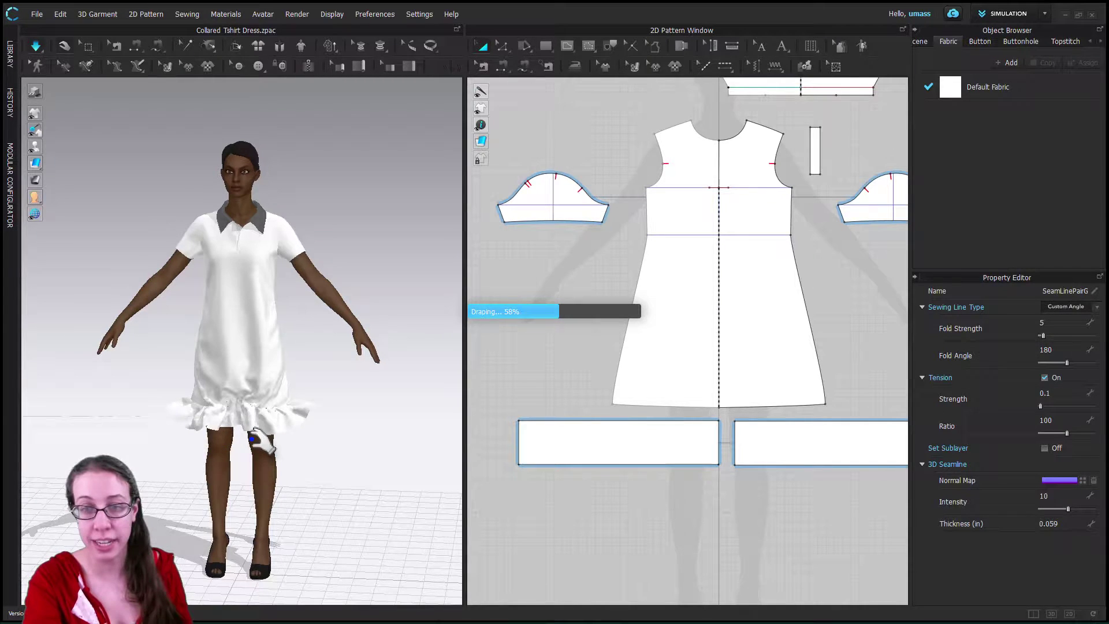
pyautogui.moveTo(297, 441); pyautogui.dragTo(280, 434)
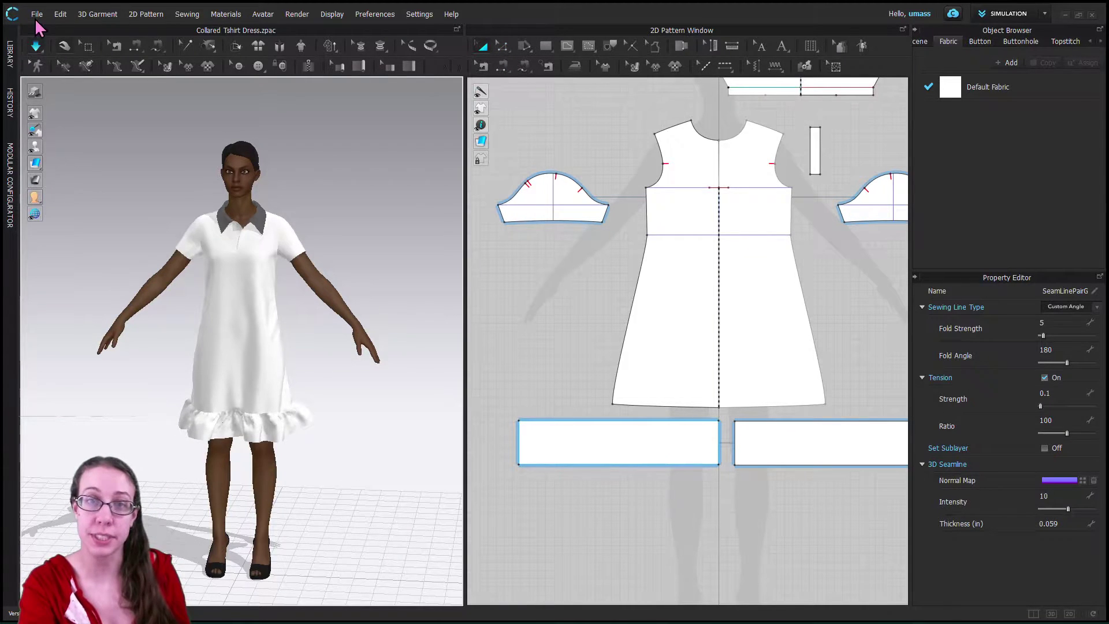
# - Stop simulation and drag the left band's outer edge inward to shorten the band
pyautogui.click(34, 47)
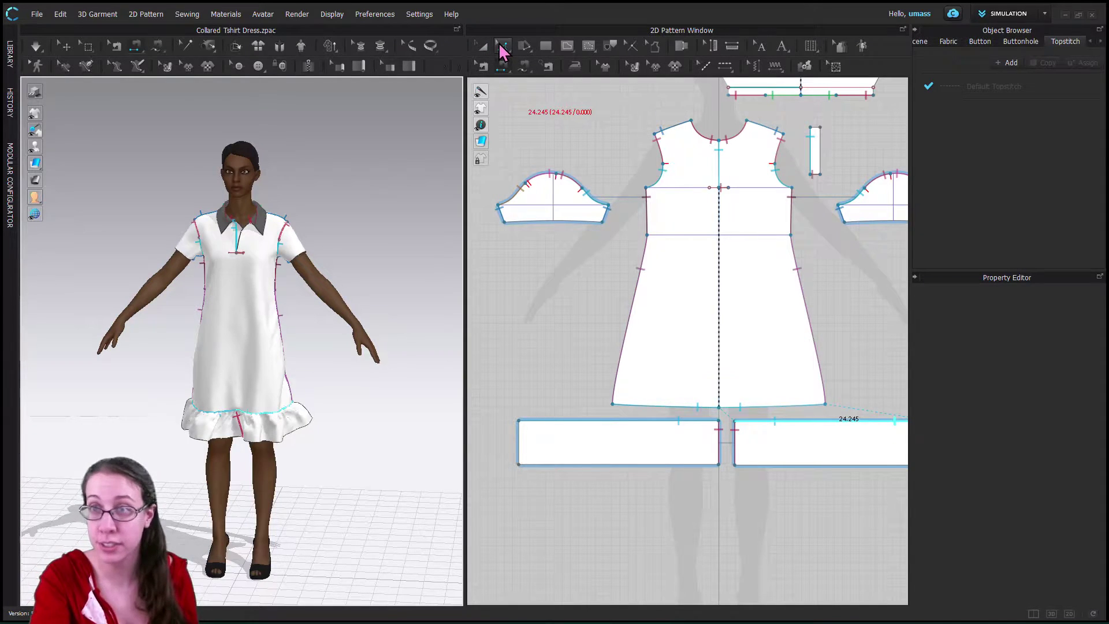
pyautogui.click(502, 47)
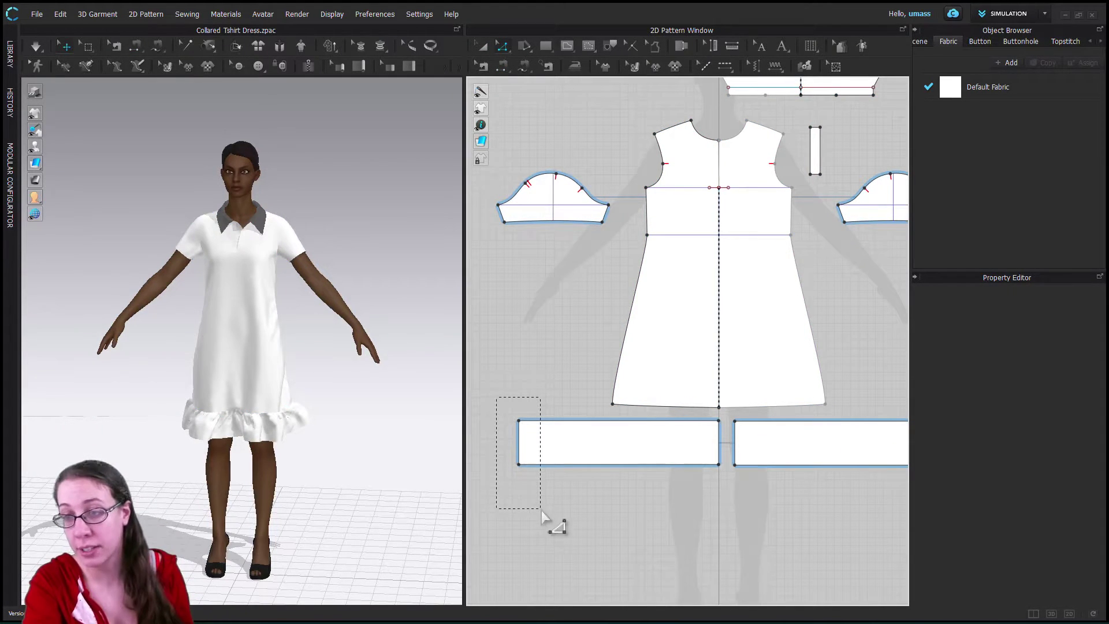
pyautogui.moveTo(522, 453); pyautogui.dragTo(616, 455)
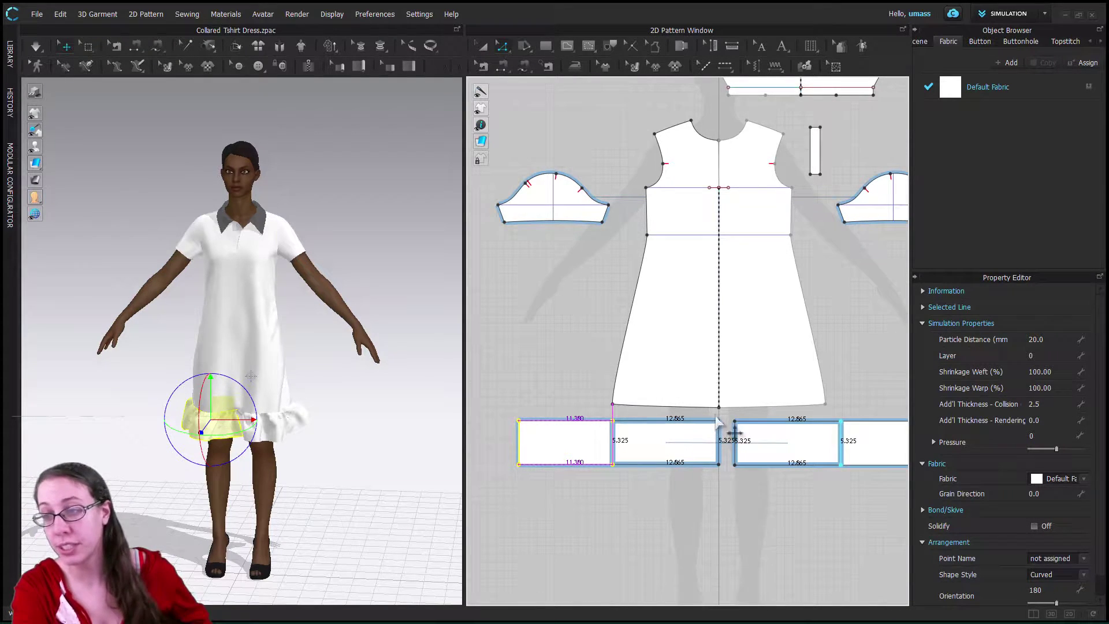
pyautogui.click(838, 65)
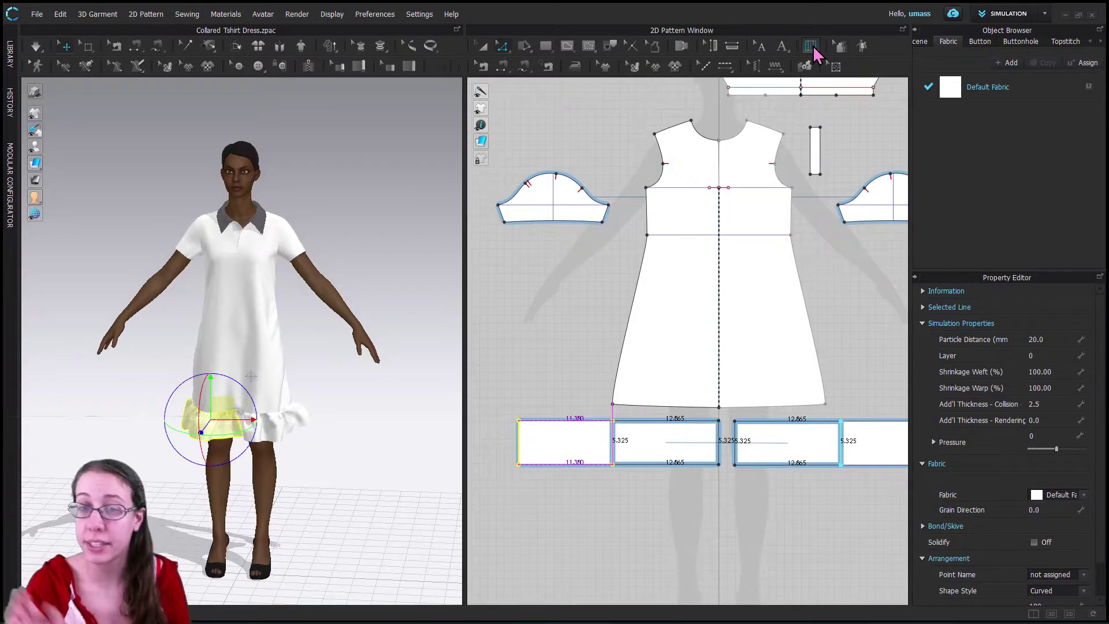
# - Apply the shortened width to both bands and draw a Pleats Sewing line near the centre
pyautogui.click(812, 48)
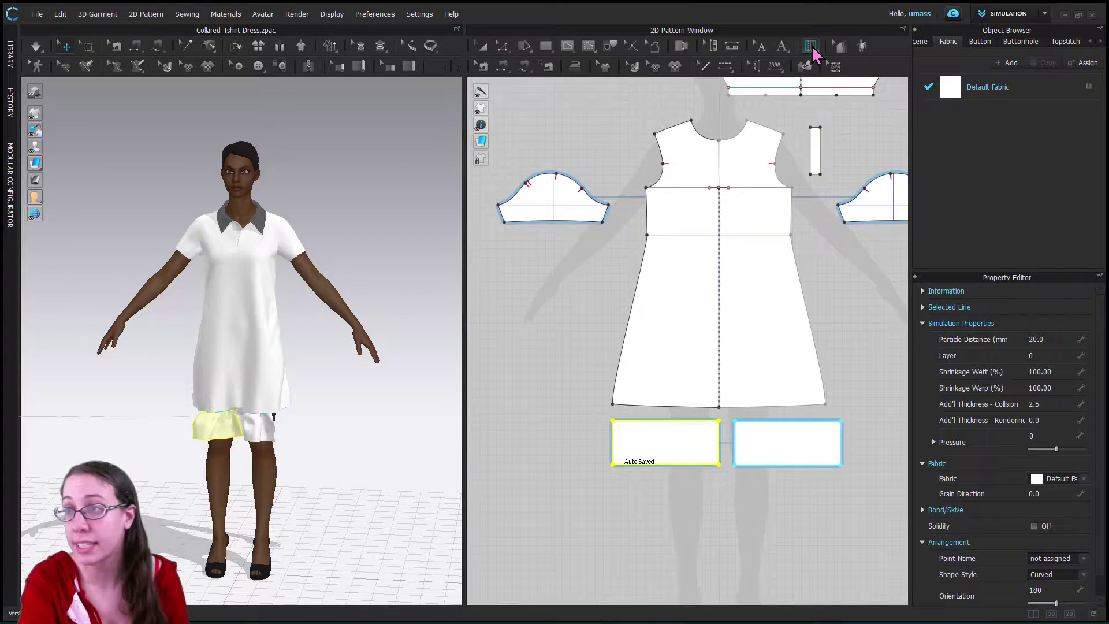
pyautogui.click(814, 49)
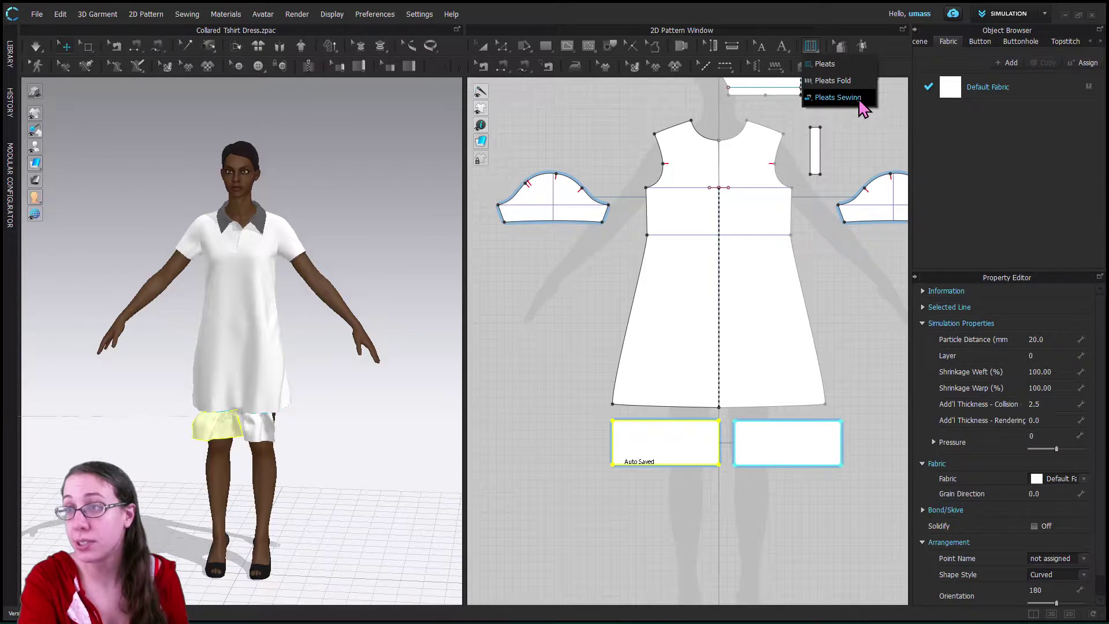
pyautogui.click(827, 65)
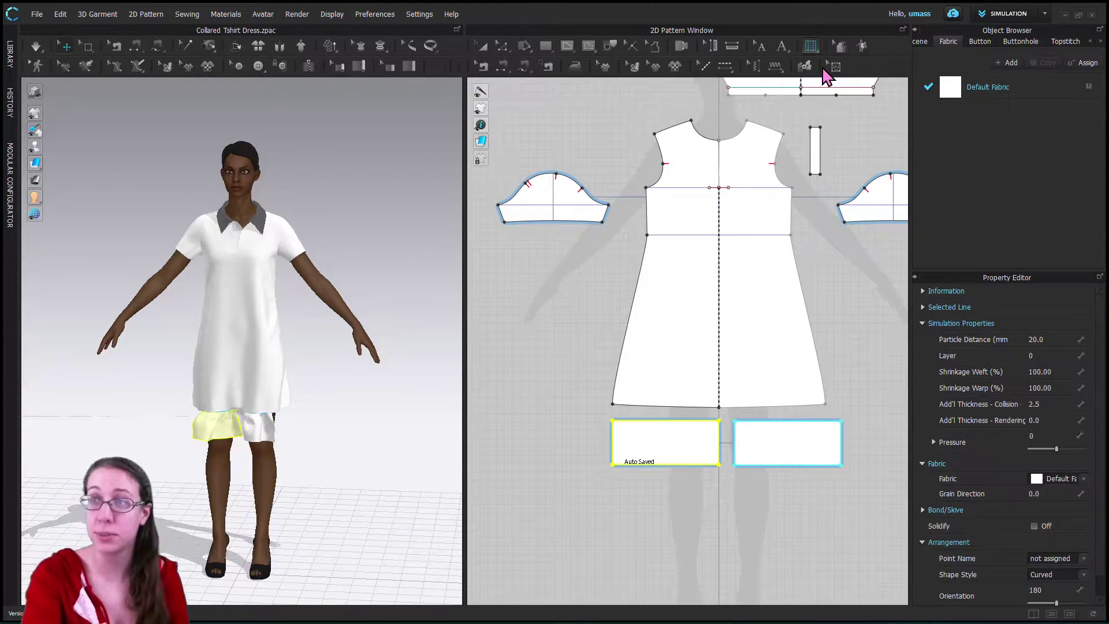
pyautogui.click(711, 463)
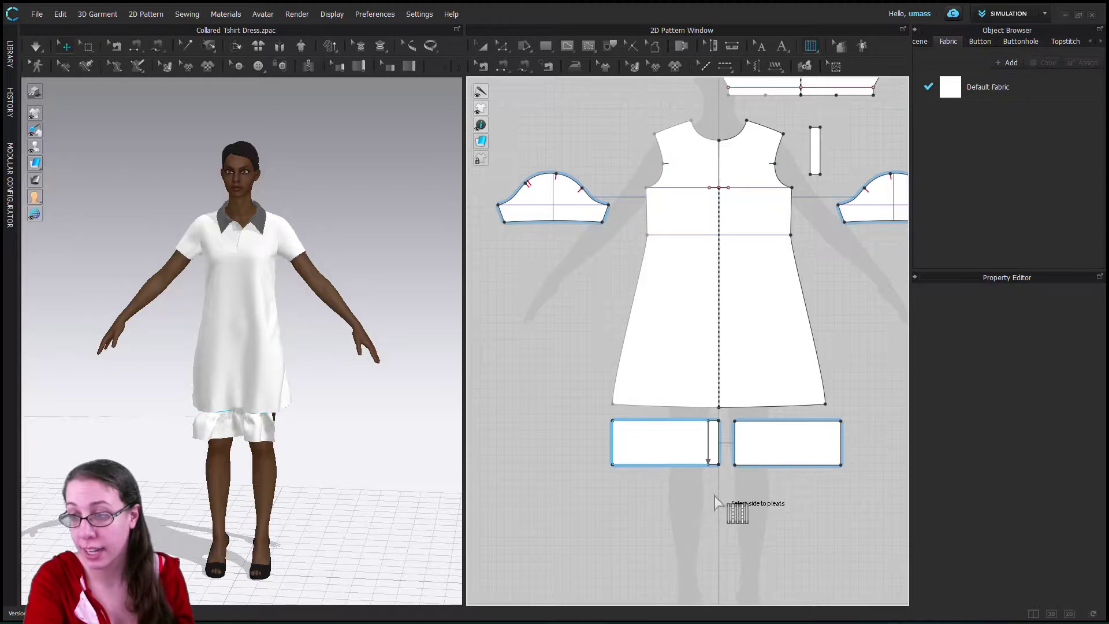
pyautogui.click(711, 459)
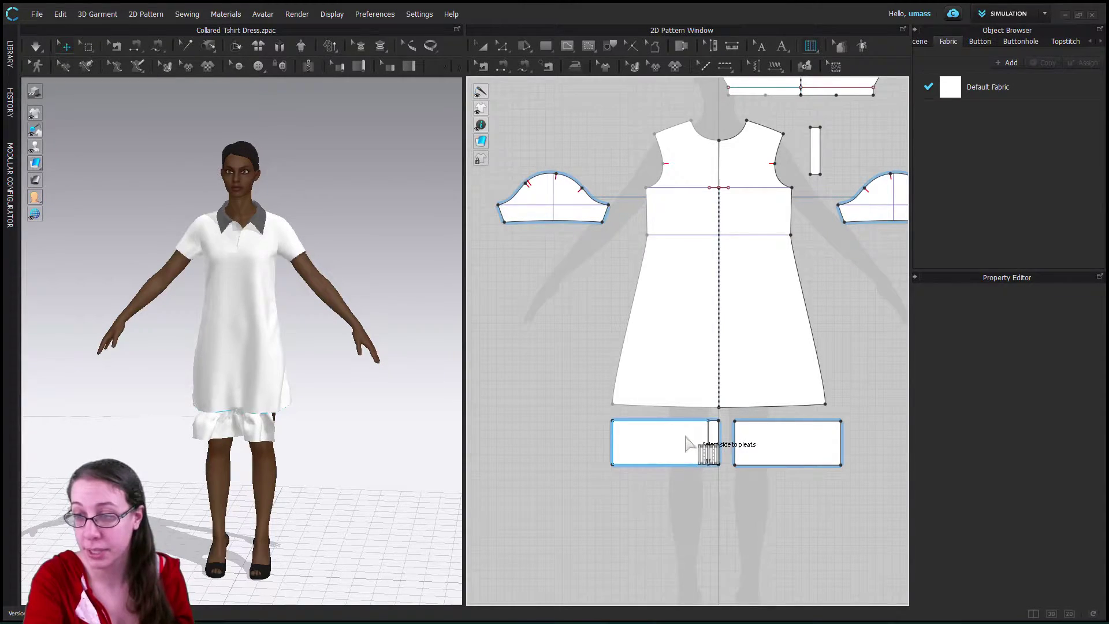
# - Pick the second band edge and adjust the knife pleat depth and interval, entering 0.394
pyautogui.click(694, 476)
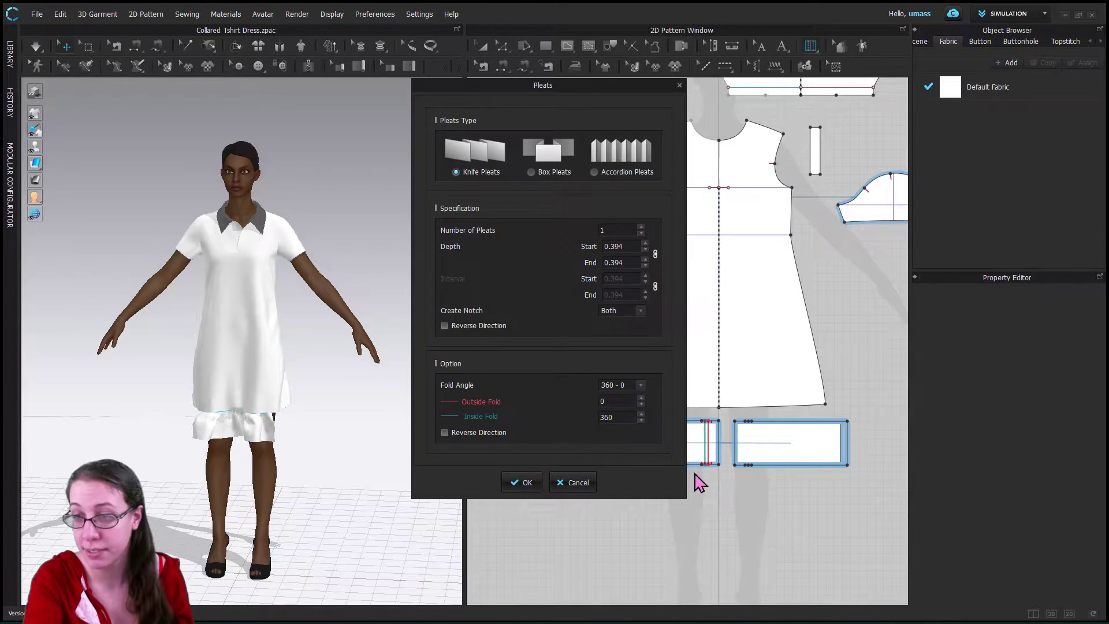
pyautogui.moveTo(567, 85); pyautogui.dragTo(392, 83)
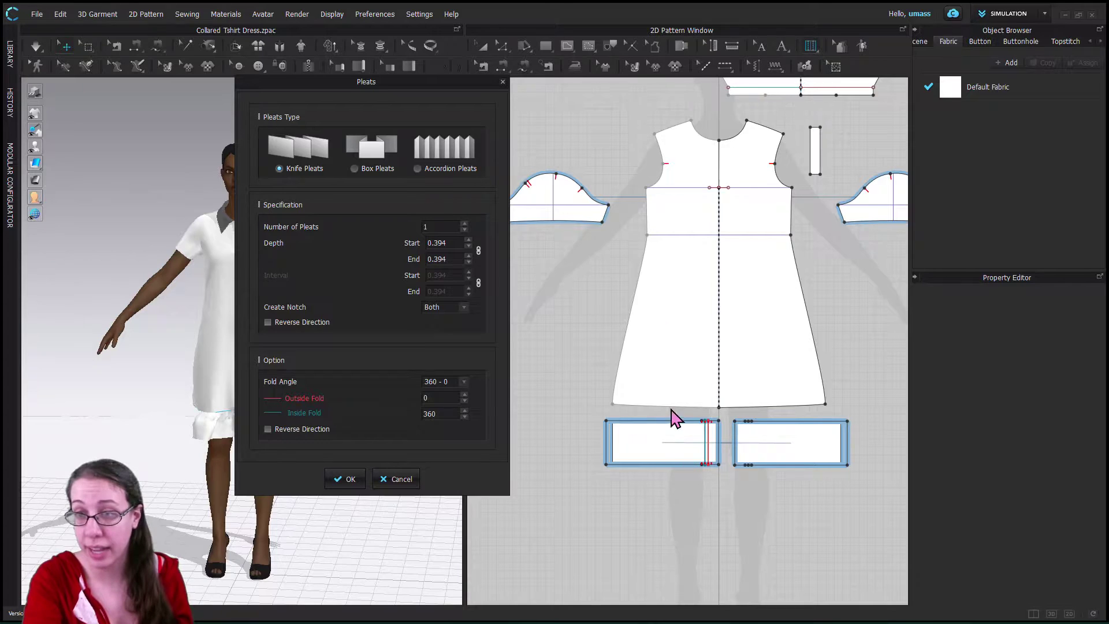
pyautogui.click(469, 239)
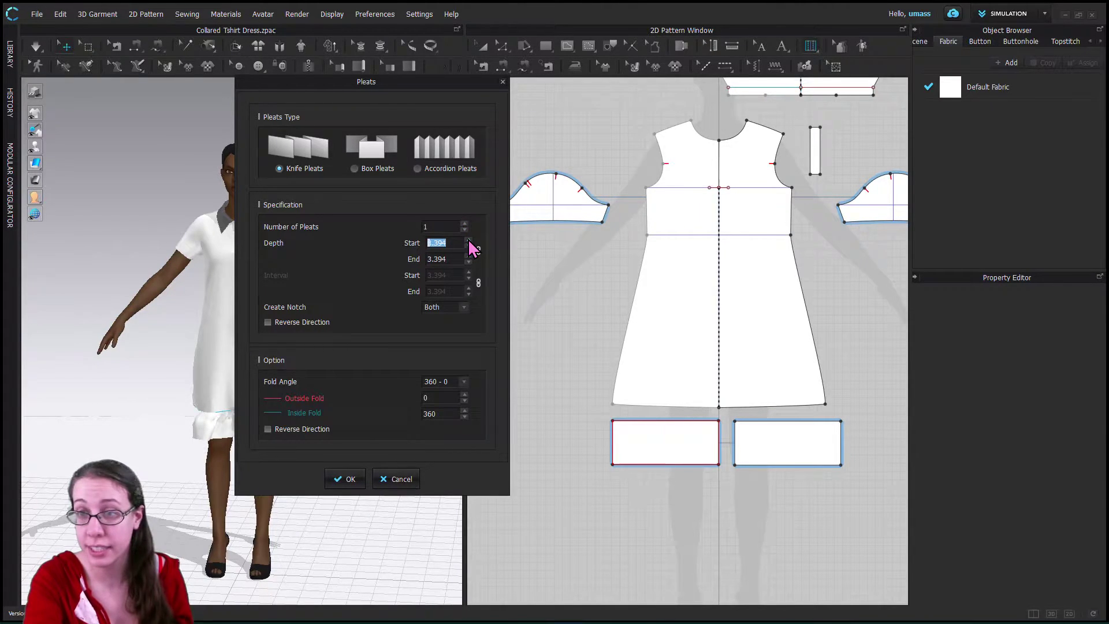
pyautogui.click(465, 224)
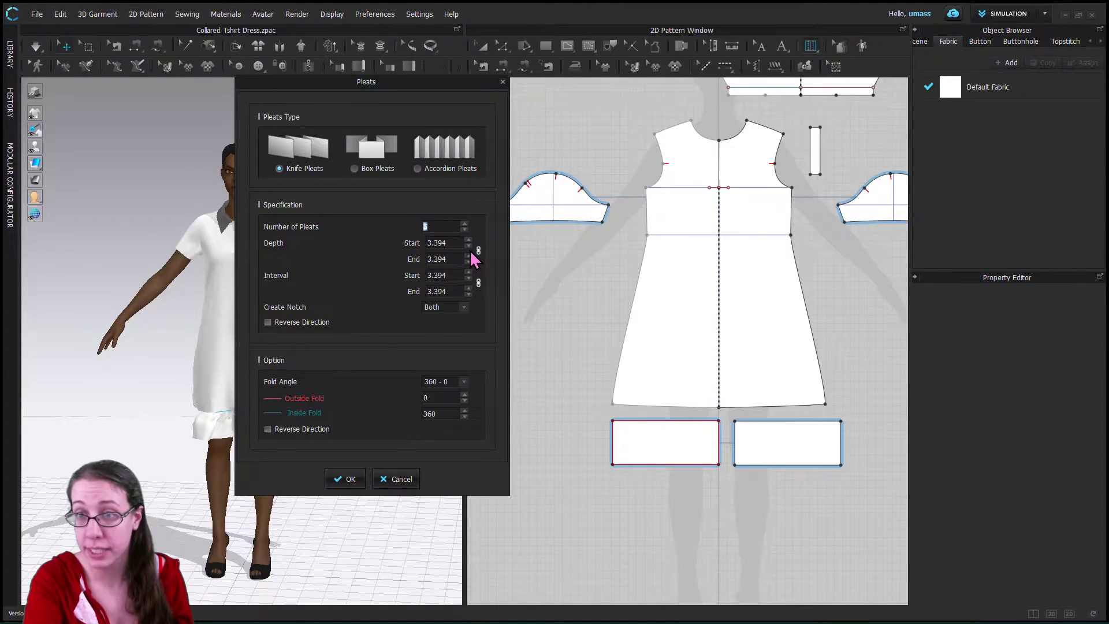
pyautogui.click(468, 247)
pyautogui.click(469, 246)
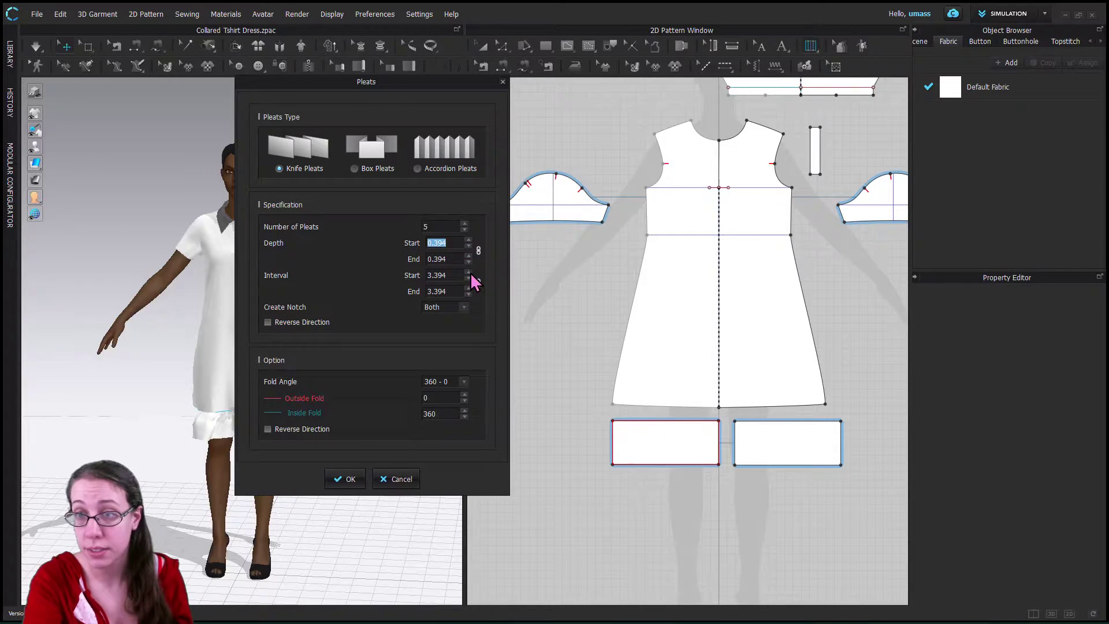
pyautogui.click(468, 272)
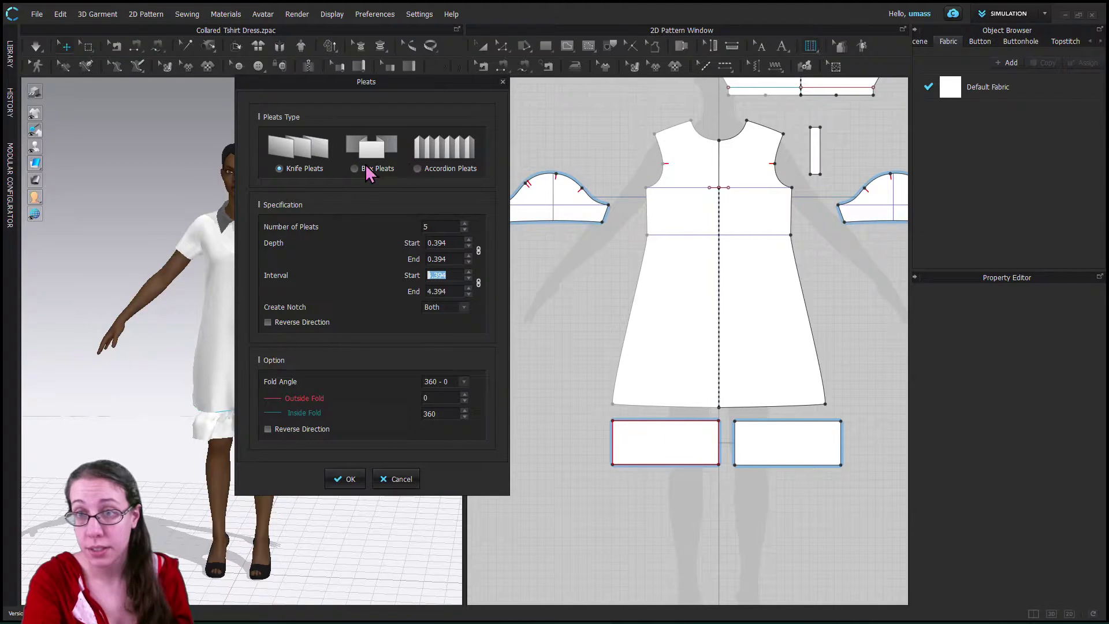
pyautogui.write('0.394')
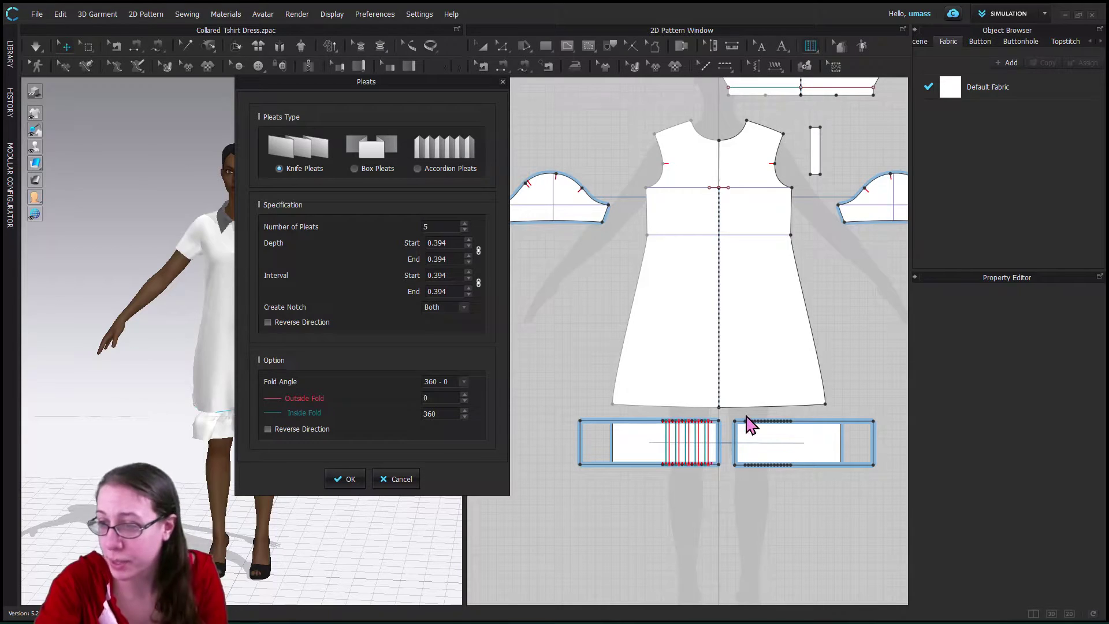
# - Raise the knife pleat count to 16
pyautogui.click(466, 223)
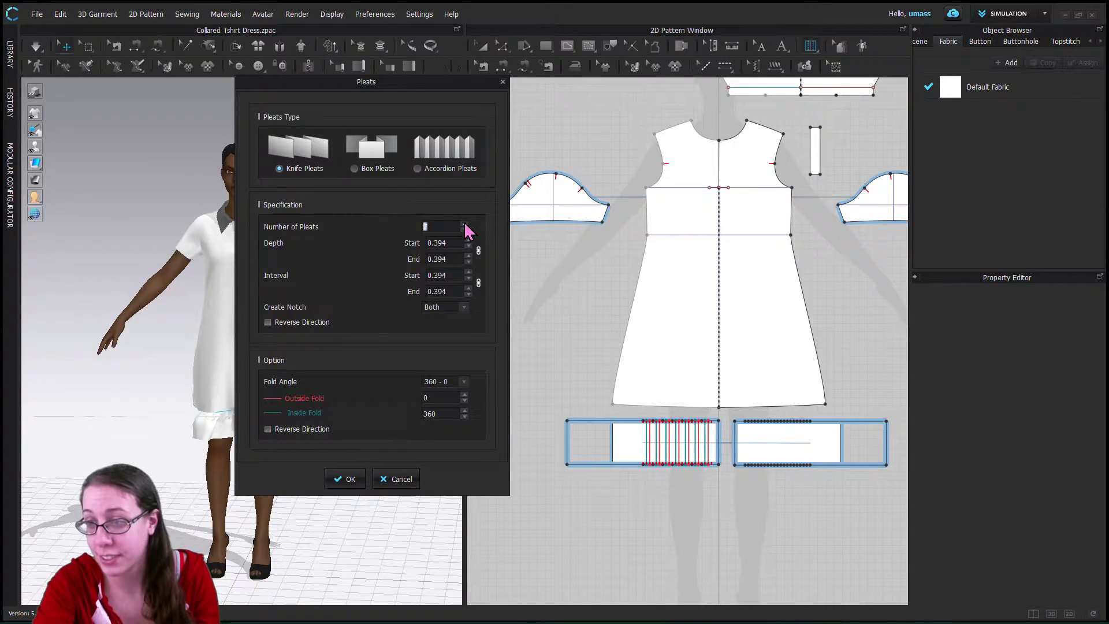
pyautogui.click(465, 224)
pyautogui.click(465, 224)
pyautogui.click(465, 223)
pyautogui.click(465, 223)
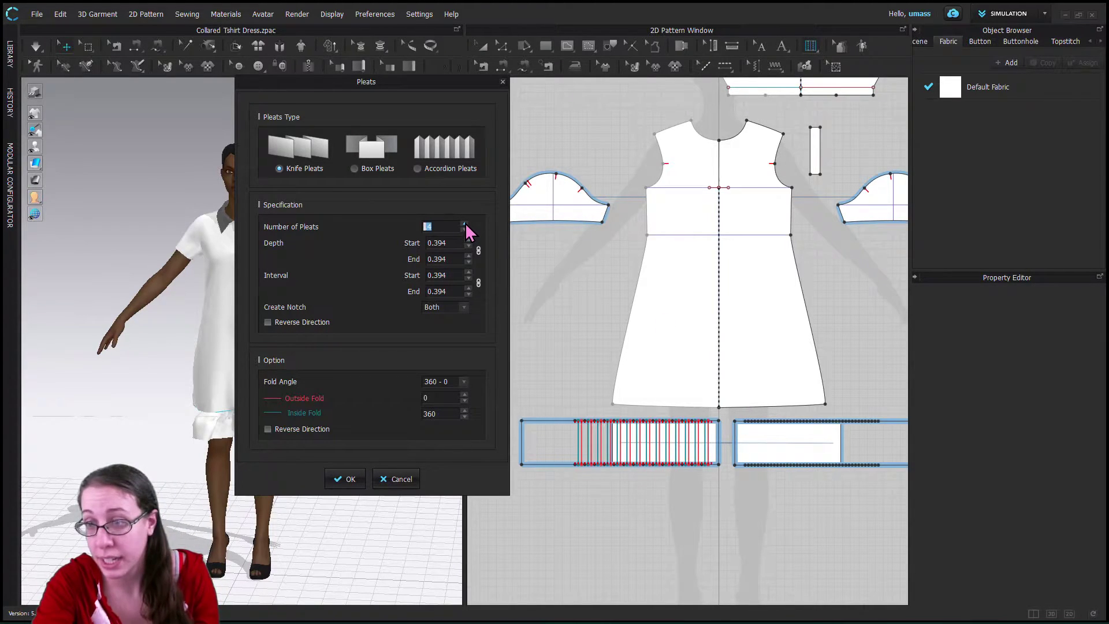
pyautogui.click(465, 224)
pyautogui.click(465, 224)
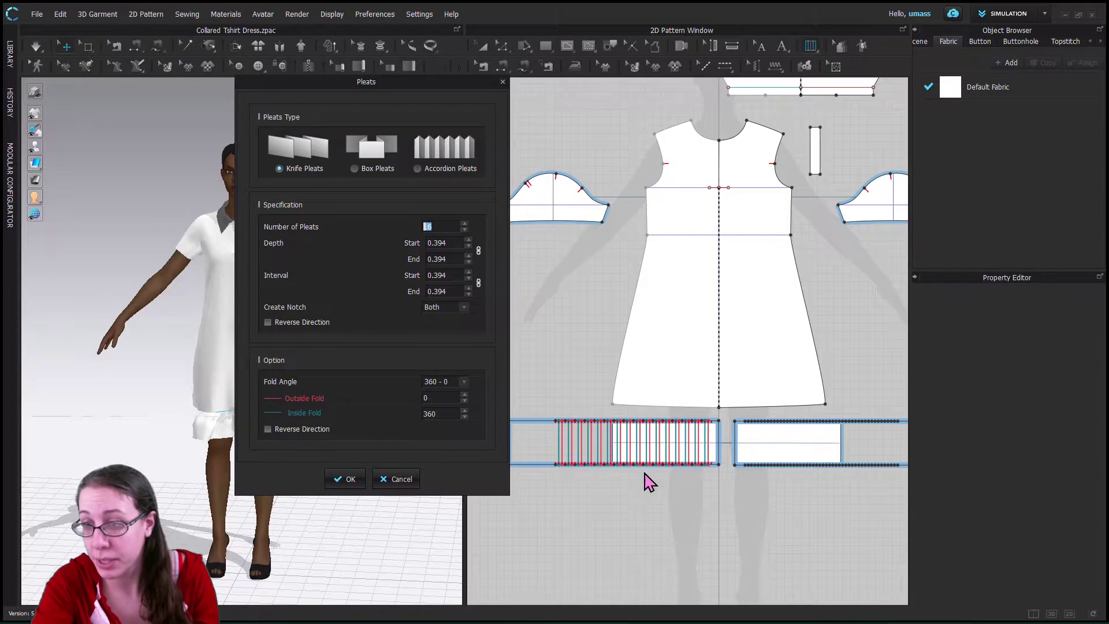
pyautogui.moveTo(440, 89); pyautogui.dragTo(318, 92)
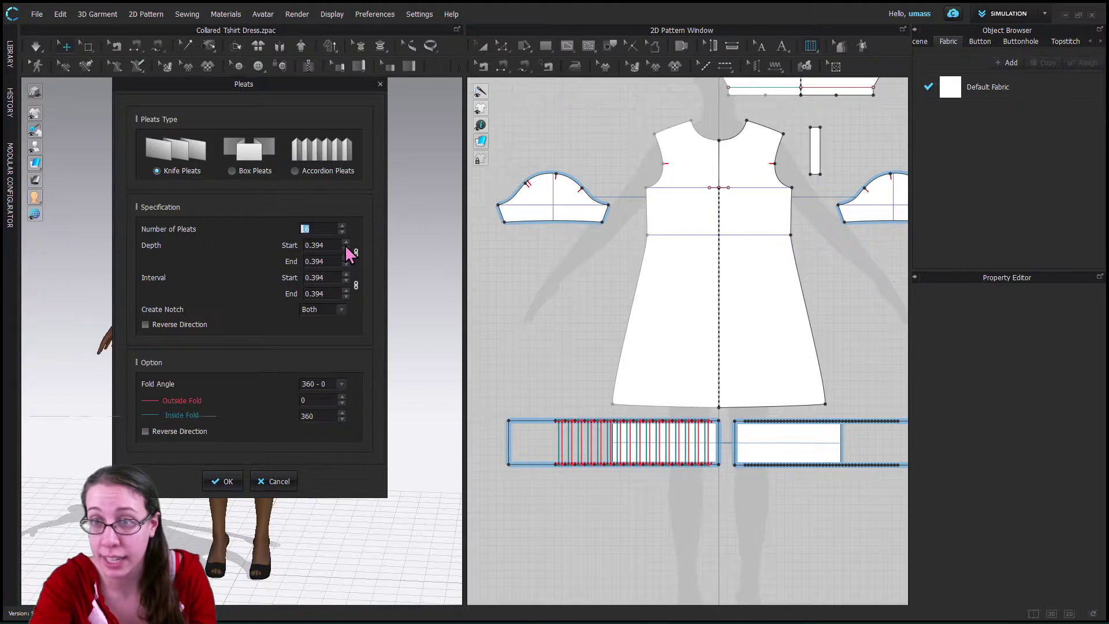
# - Set the pleat depth to 0.5, bring the count to 24, and apply the knife pleats
pyautogui.doubleClick(326, 244)
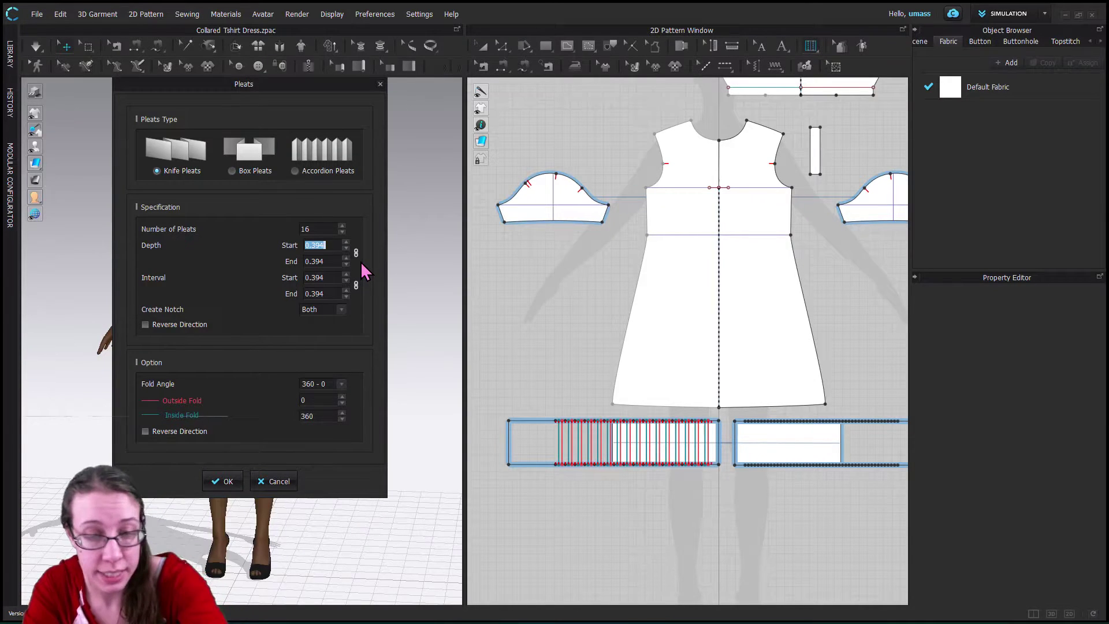
pyautogui.write('.5')
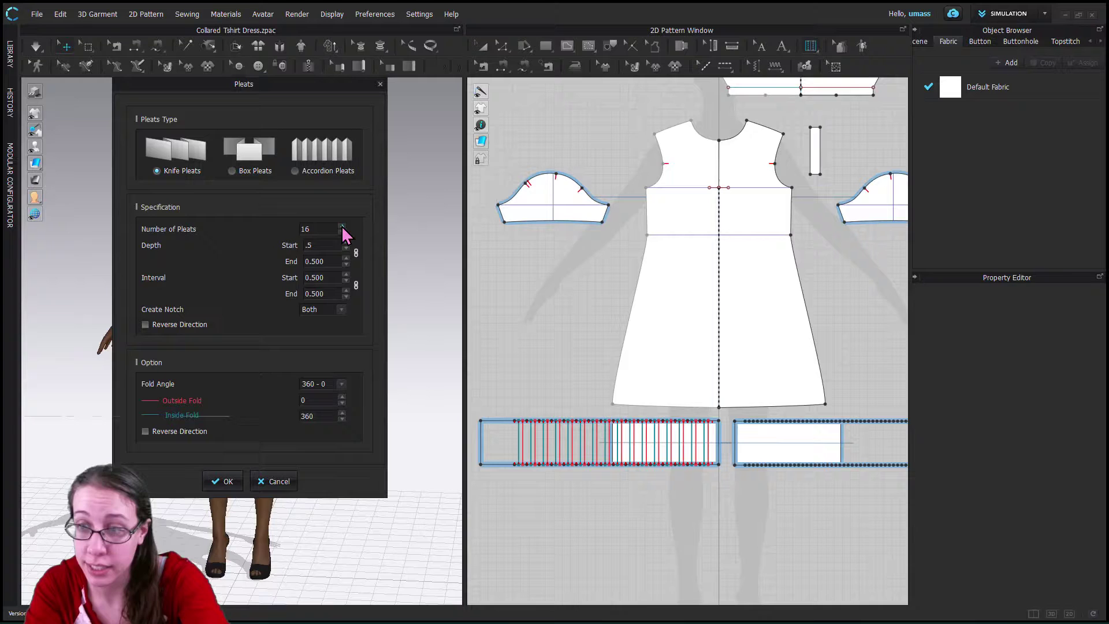
pyautogui.click(343, 227)
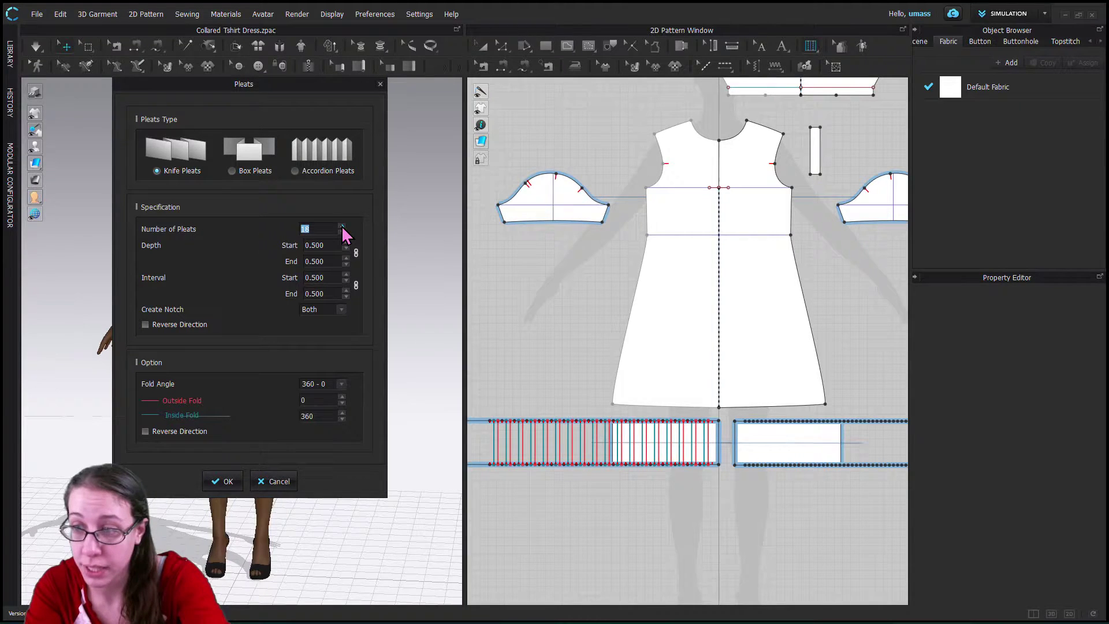
pyautogui.click(342, 227)
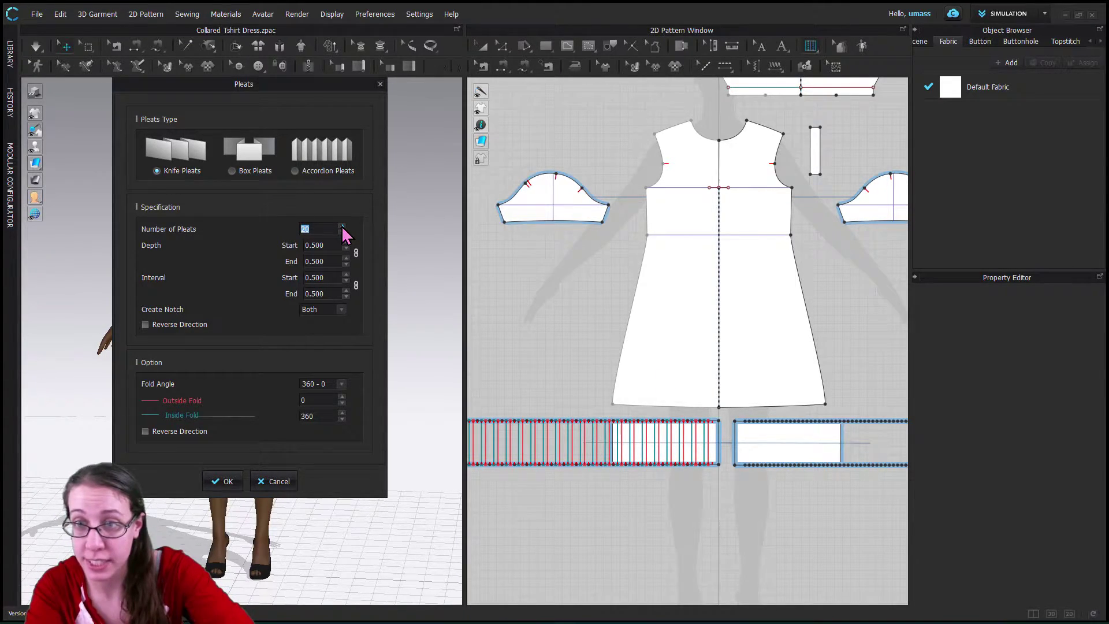
pyautogui.press('Up')
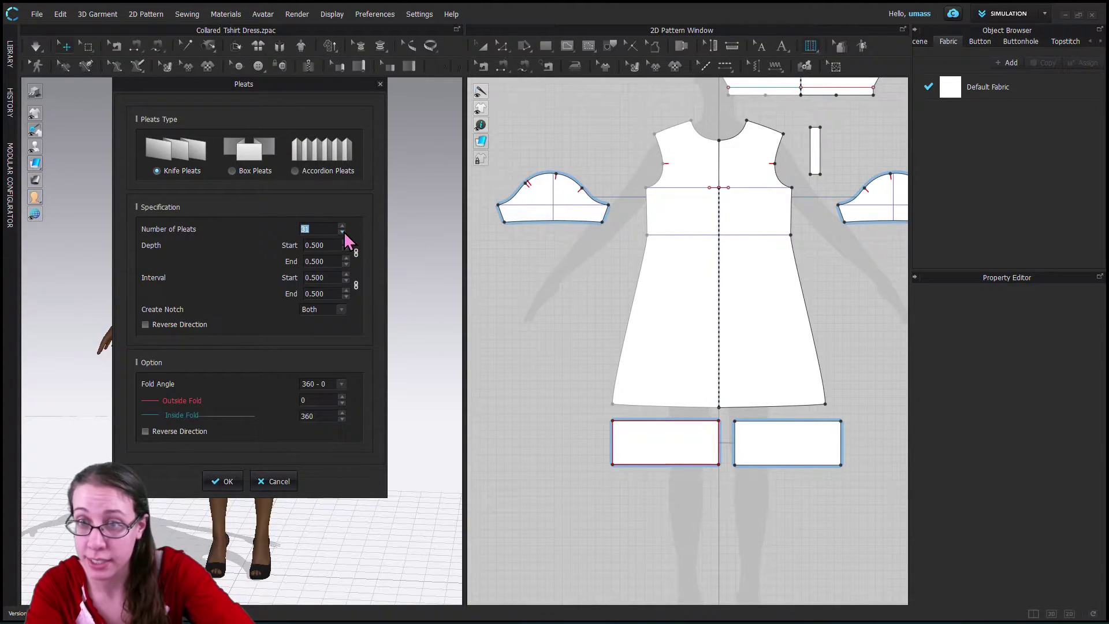
pyautogui.click(343, 232)
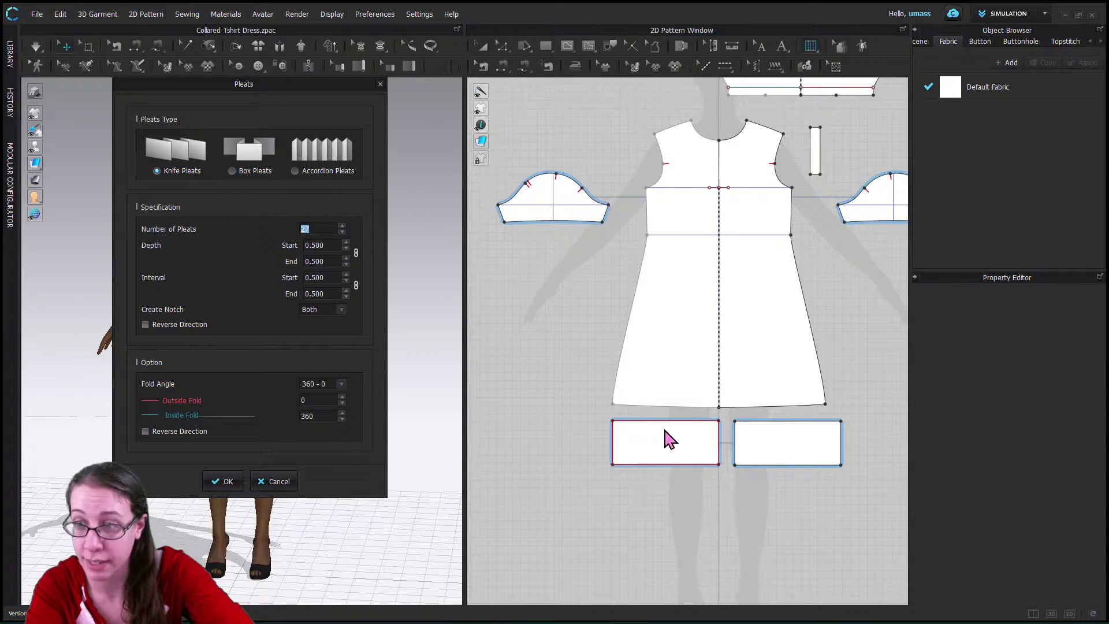
pyautogui.click(343, 232)
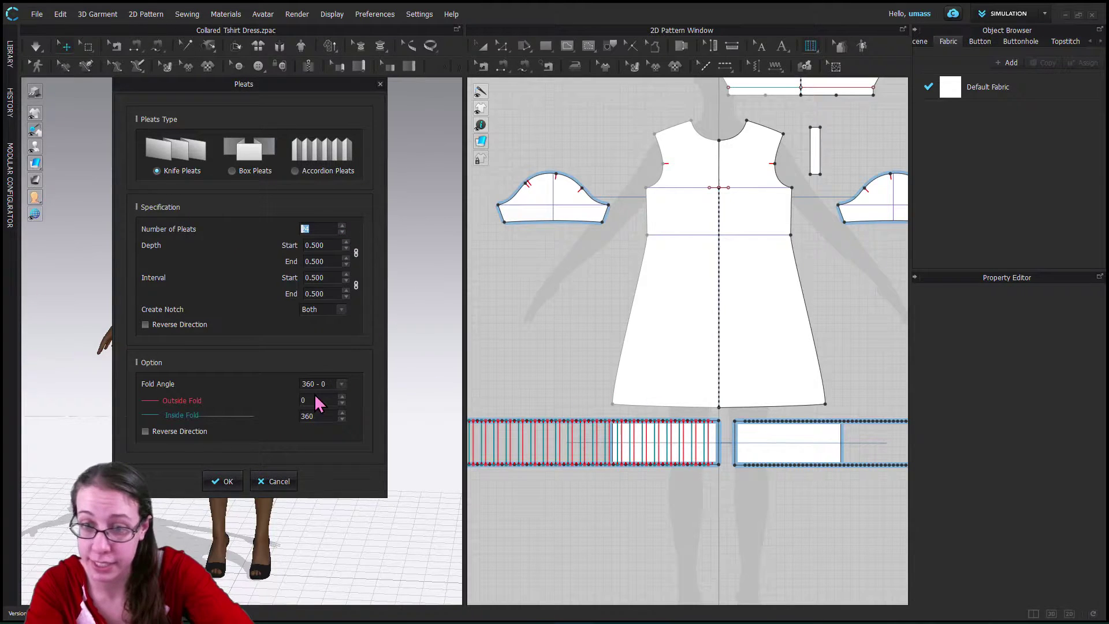
pyautogui.click(230, 485)
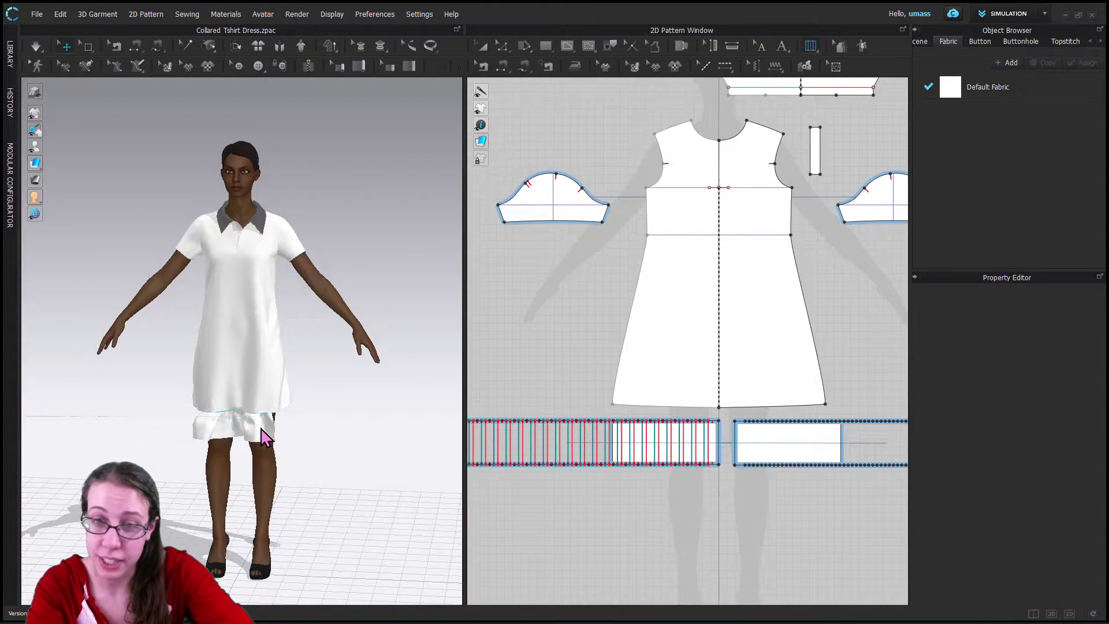
# - Reset the pleated band's placement around the avatar in the 3D window
pyautogui.click(271, 407)
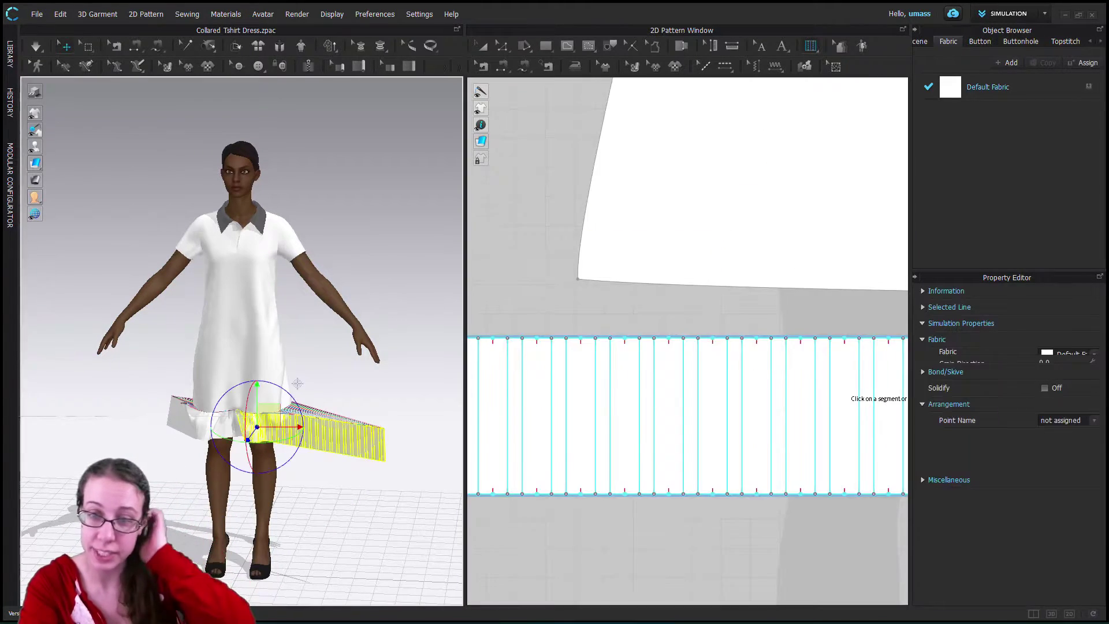
pyautogui.rightClick(257, 407)
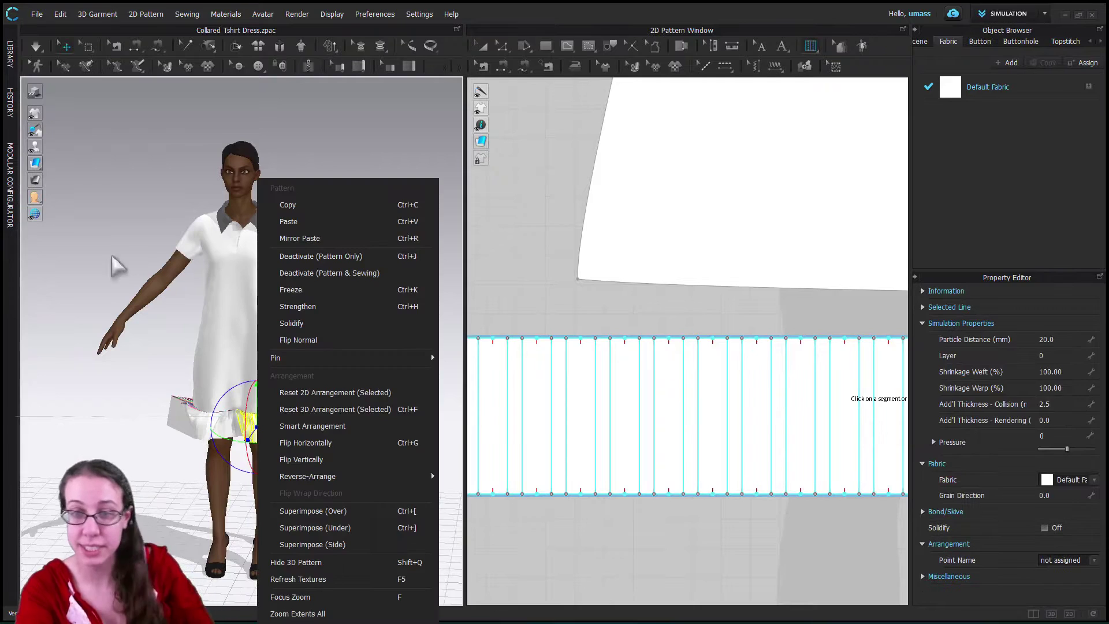
pyautogui.click(351, 409)
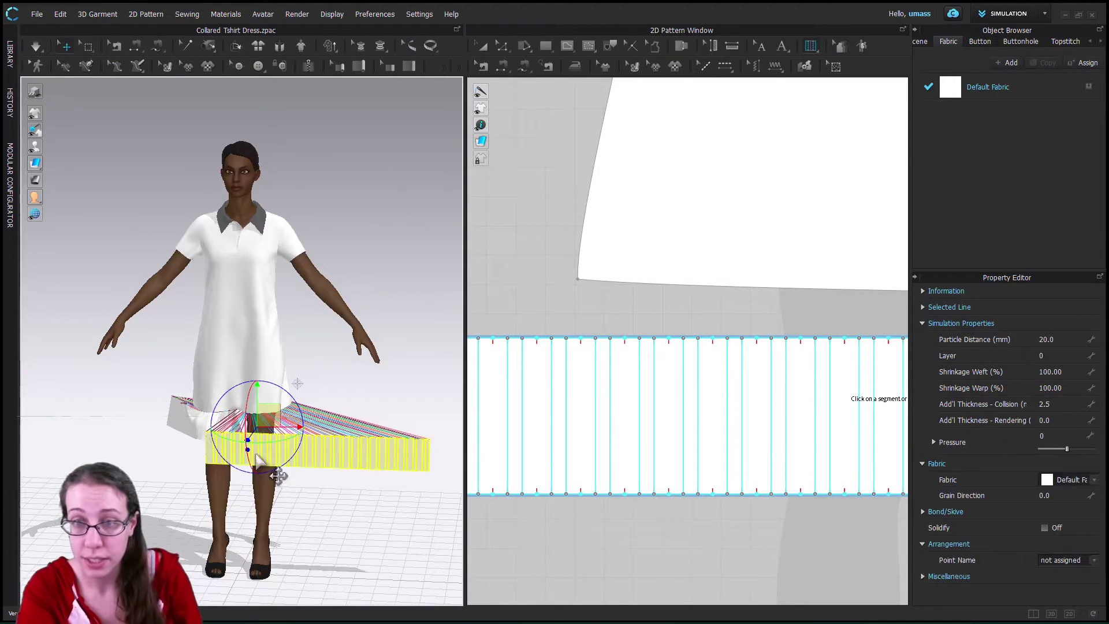
pyautogui.moveTo(203, 429); pyautogui.dragTo(188, 414)
pyautogui.rightClick(187, 415)
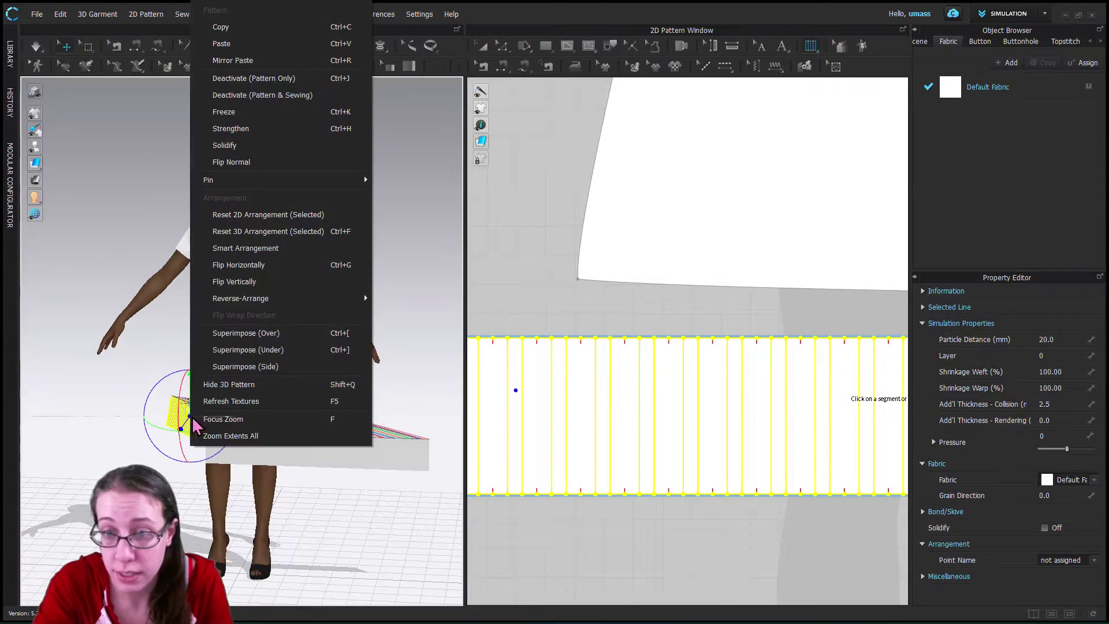
pyautogui.click(260, 231)
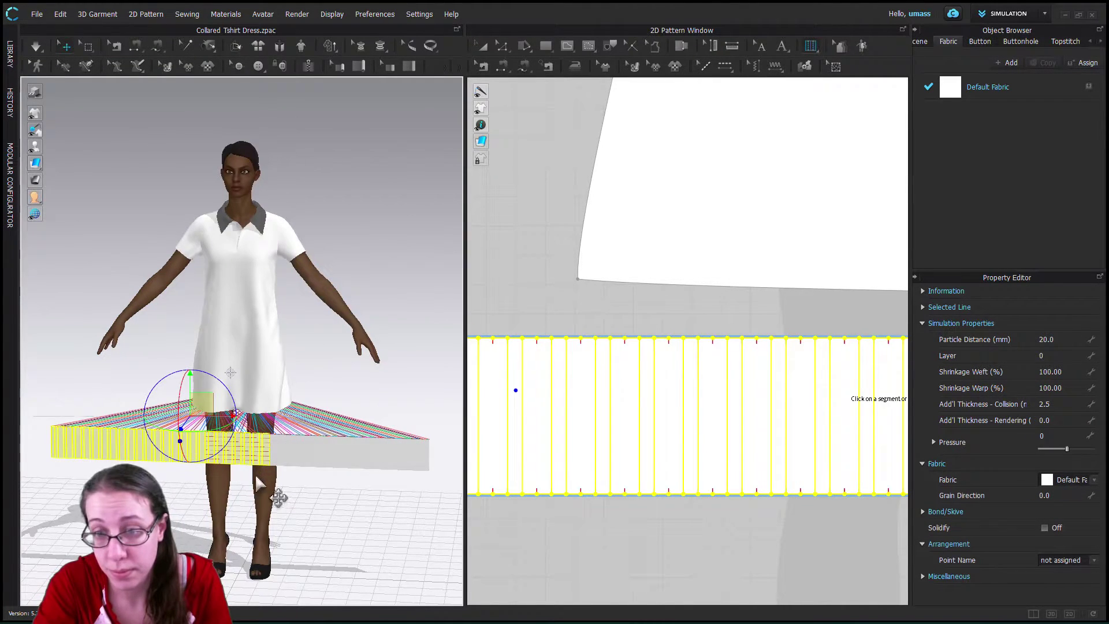
pyautogui.click(297, 446)
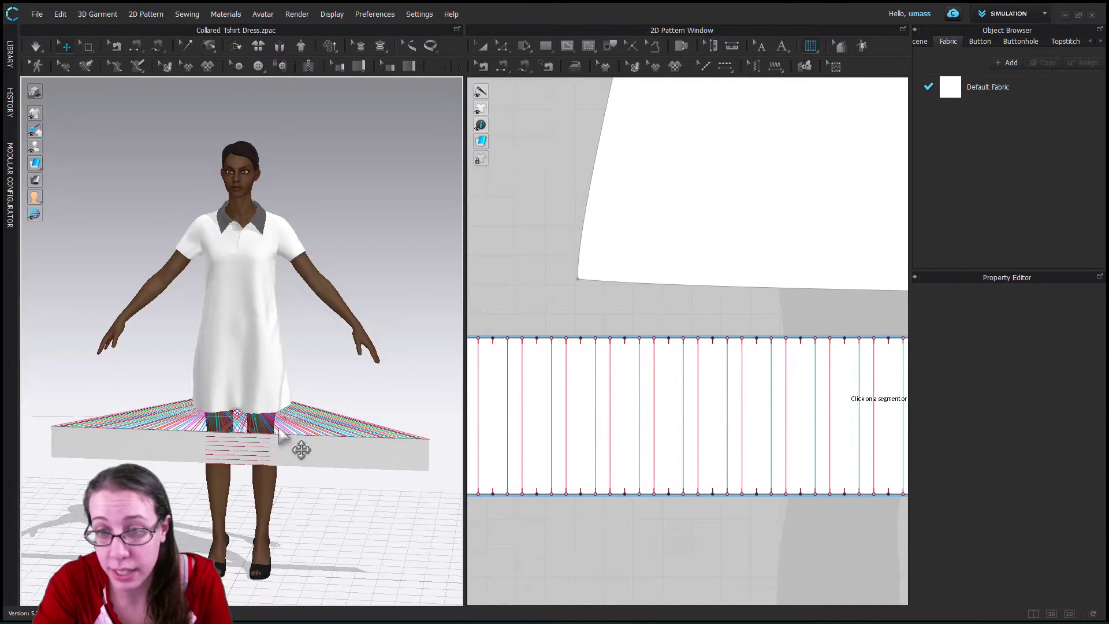
# - Move the left and right band pieces apart so they sit side by side at hem height
pyautogui.scroll(2, 309, 419)
pyautogui.scroll(5, 309, 419)
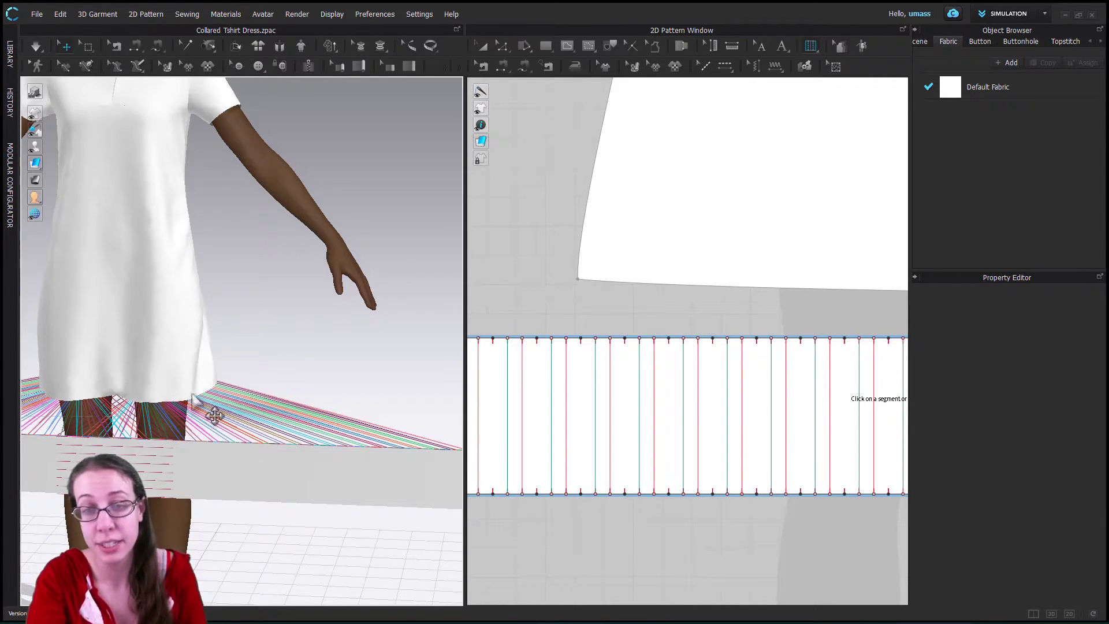
pyautogui.scroll(-6, 211, 485)
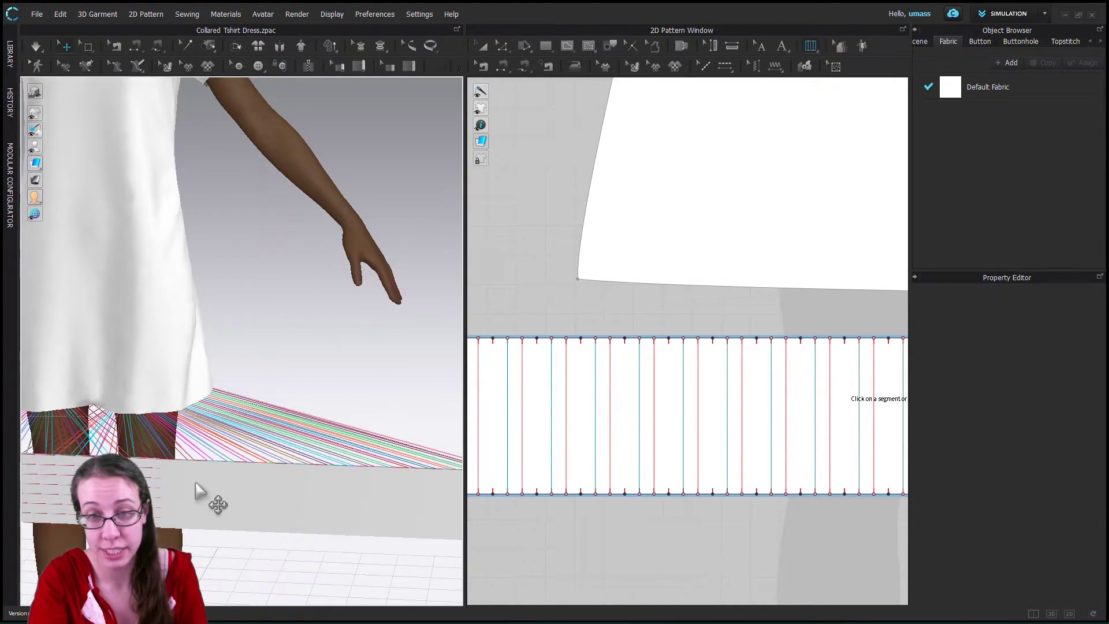
pyautogui.scroll(-2, 220, 460)
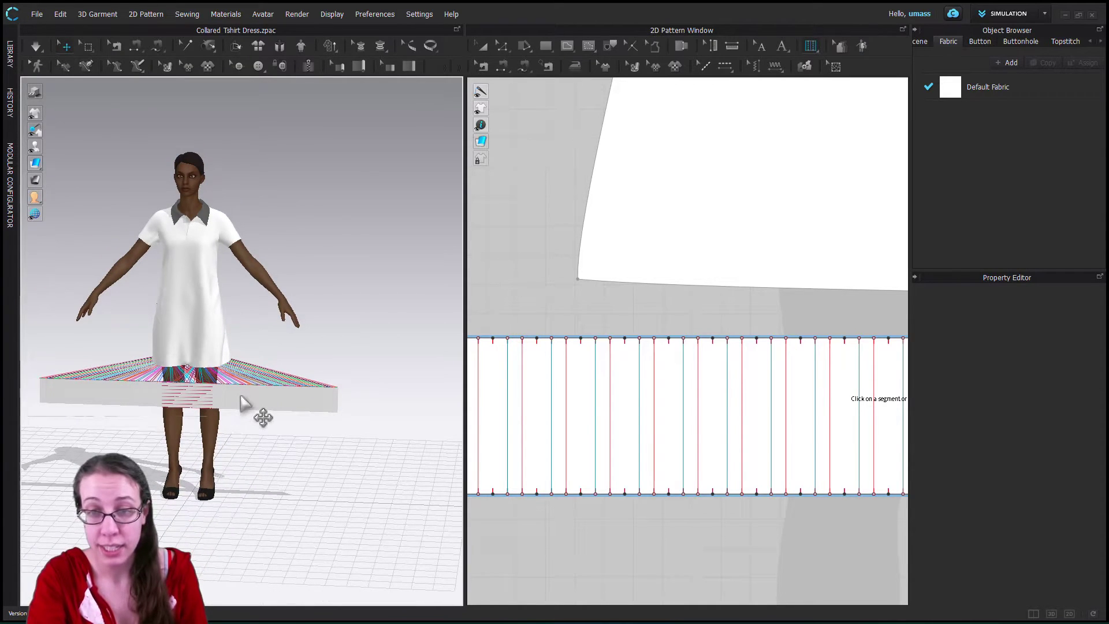
pyautogui.click(156, 398)
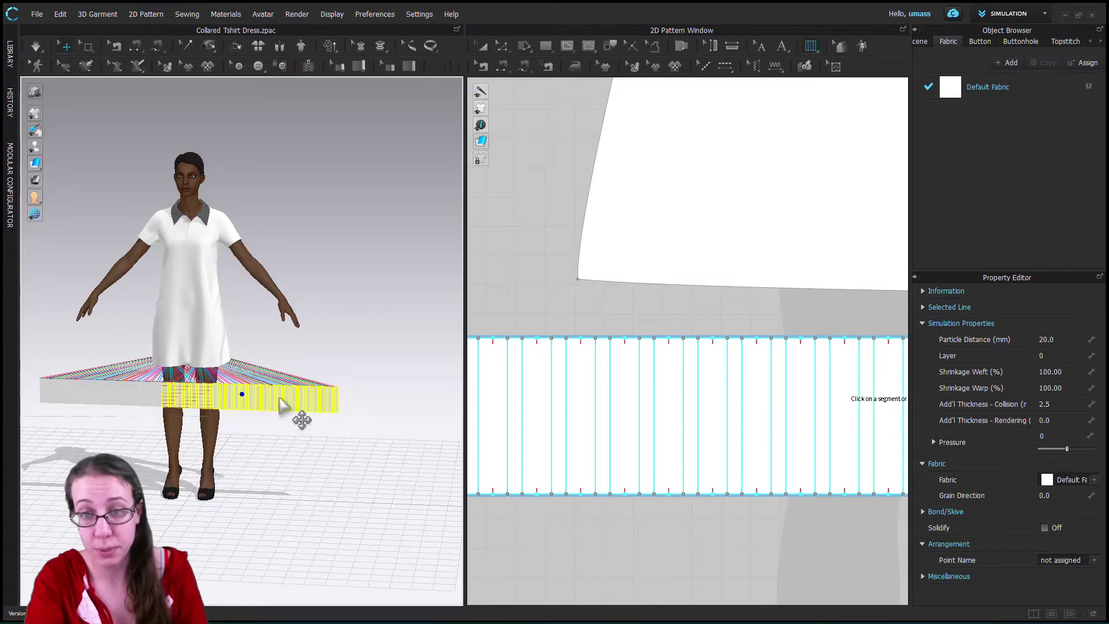
pyautogui.moveTo(322, 405)
pyautogui.mouseDown()
pyautogui.moveTo(352, 400)
pyautogui.moveTo(310, 417)
pyautogui.mouseUp()
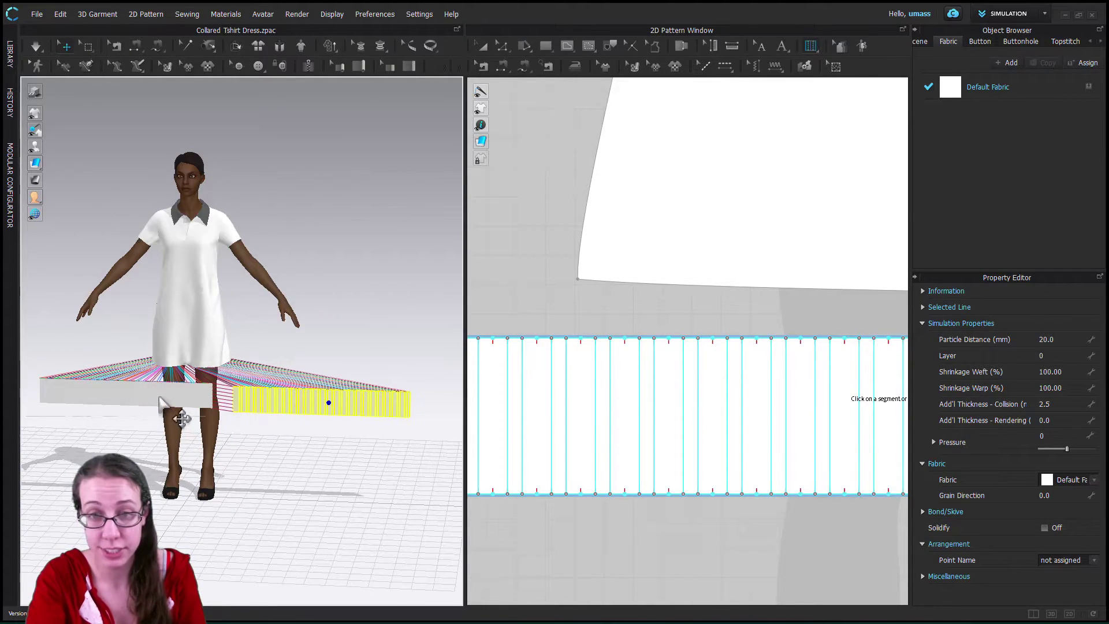
pyautogui.click(76, 391)
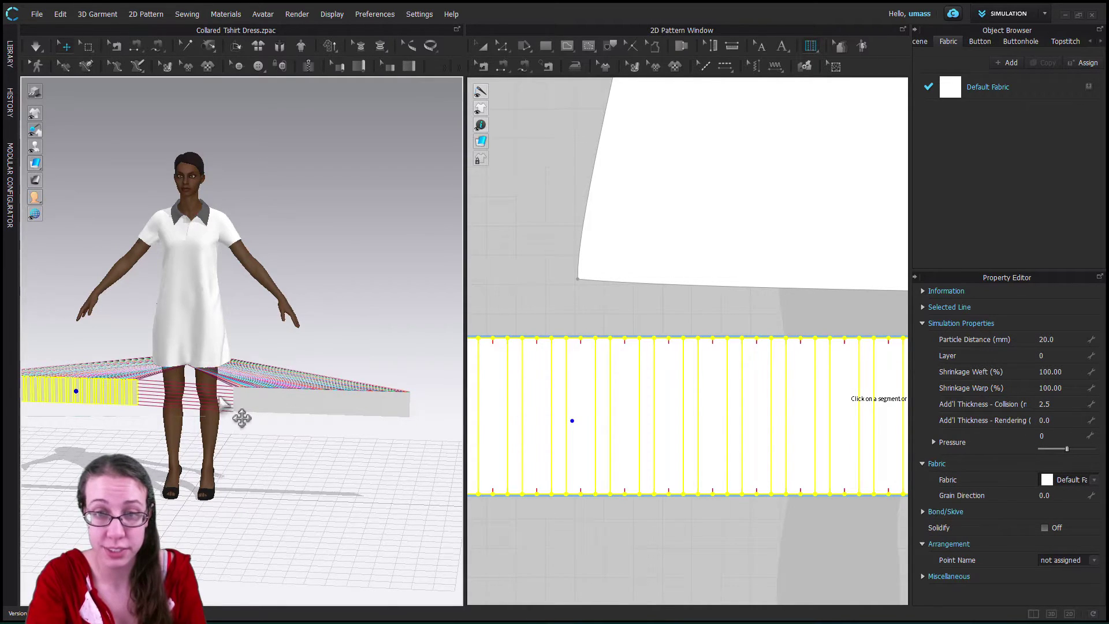
pyautogui.click(225, 396)
pyautogui.moveTo(224, 396); pyautogui.dragTo(237, 395)
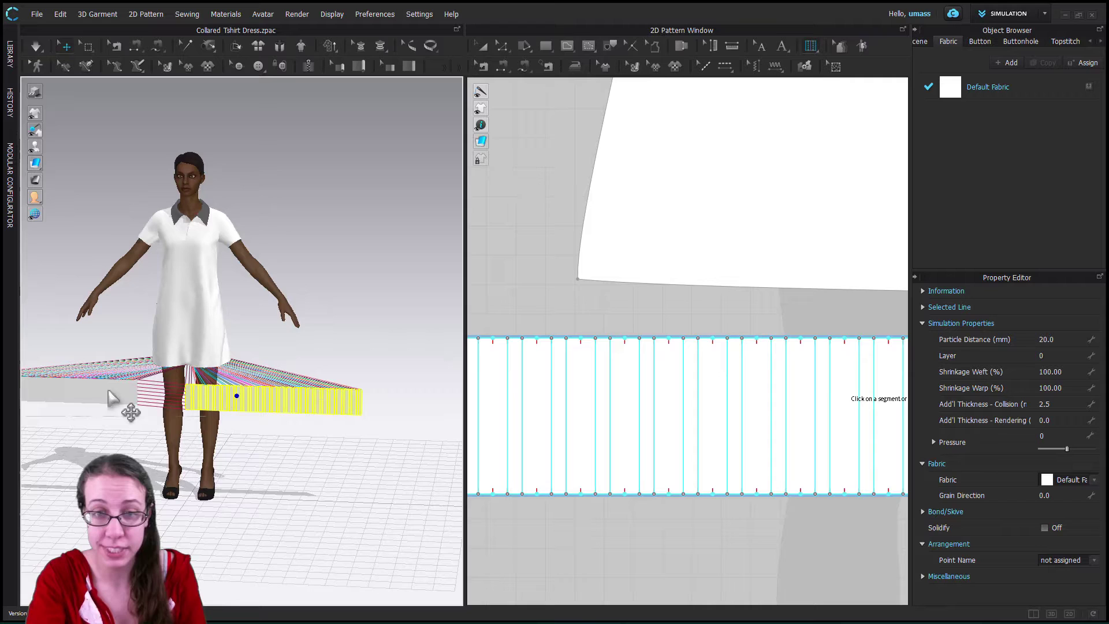
pyautogui.click(157, 396)
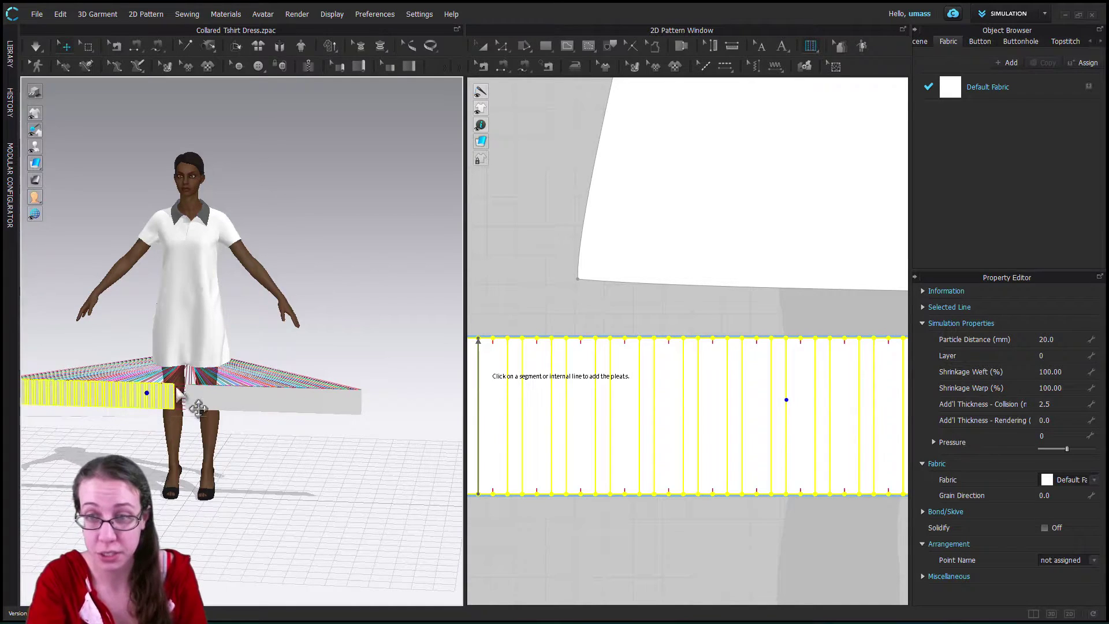
# - Drape the pleated band onto the dress and orbit the view to inspect the knife-pleated hem
pyautogui.click(35, 46)
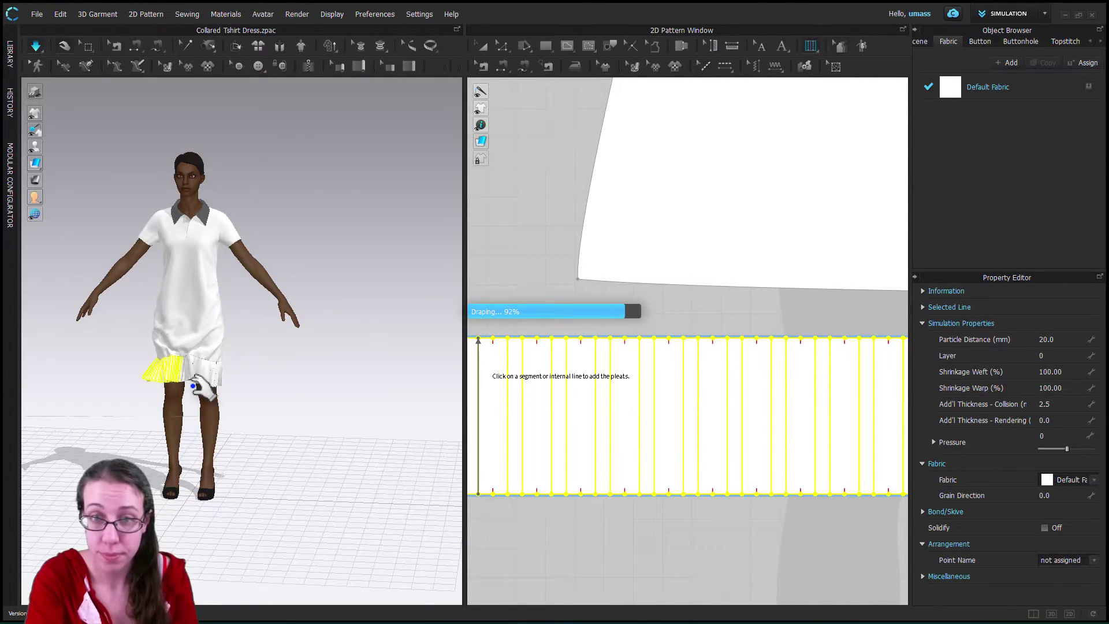
pyautogui.scroll(-2, 176, 371)
pyautogui.scroll(6, 177, 372)
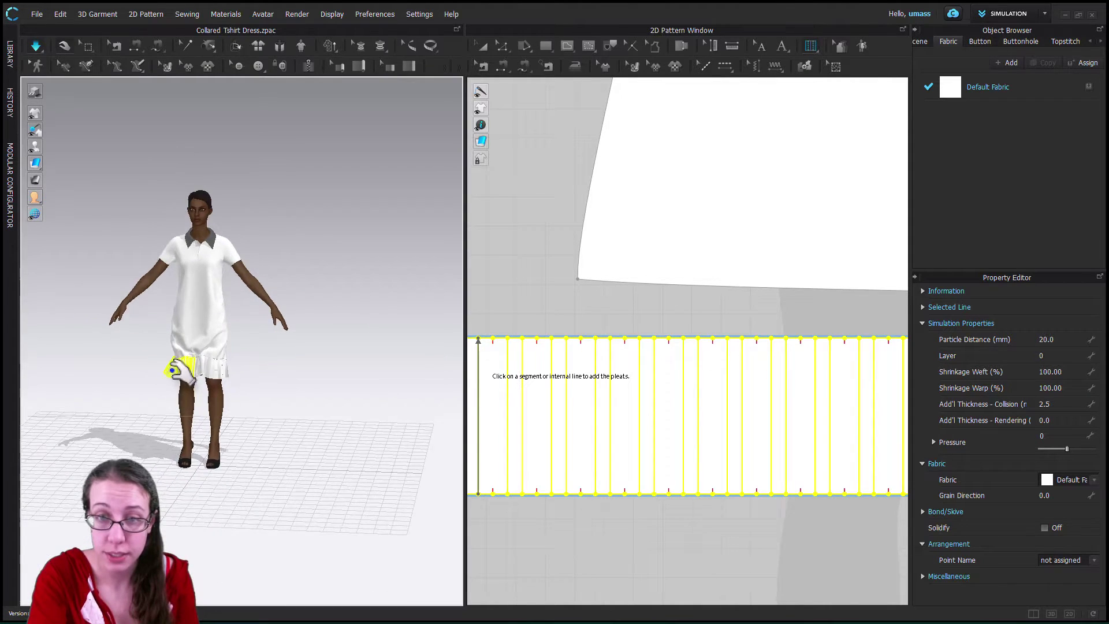
pyautogui.moveTo(166, 395); pyautogui.dragTo(357, 460, button='right')
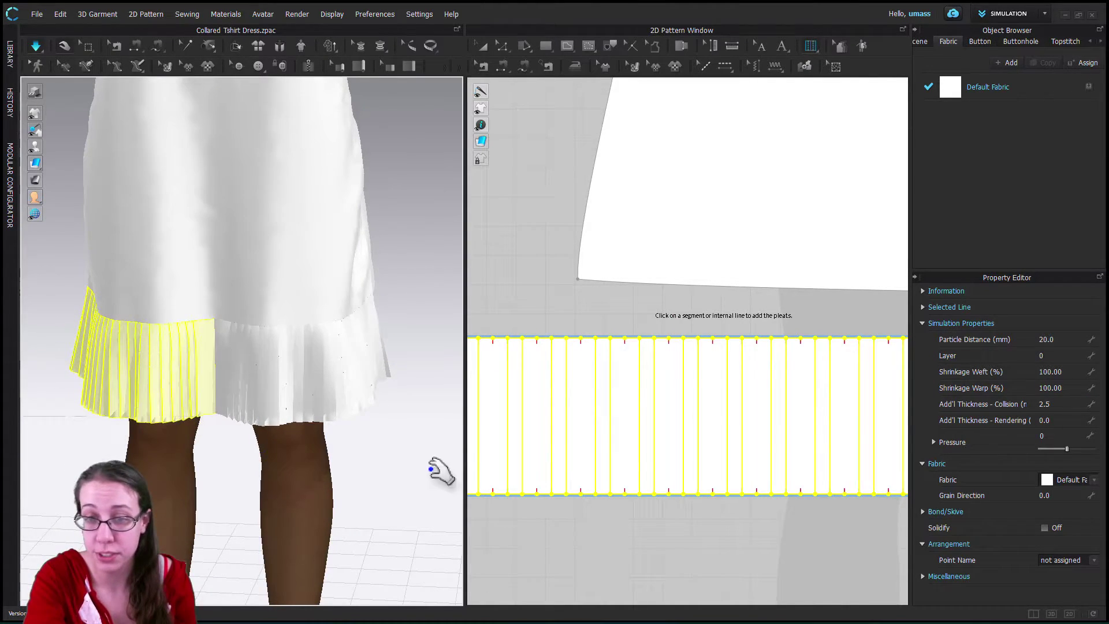
# - Use Transform Pattern to marquee-select both overlapping pleated hem band pieces in the 2D window
pyautogui.click(1054, 339)
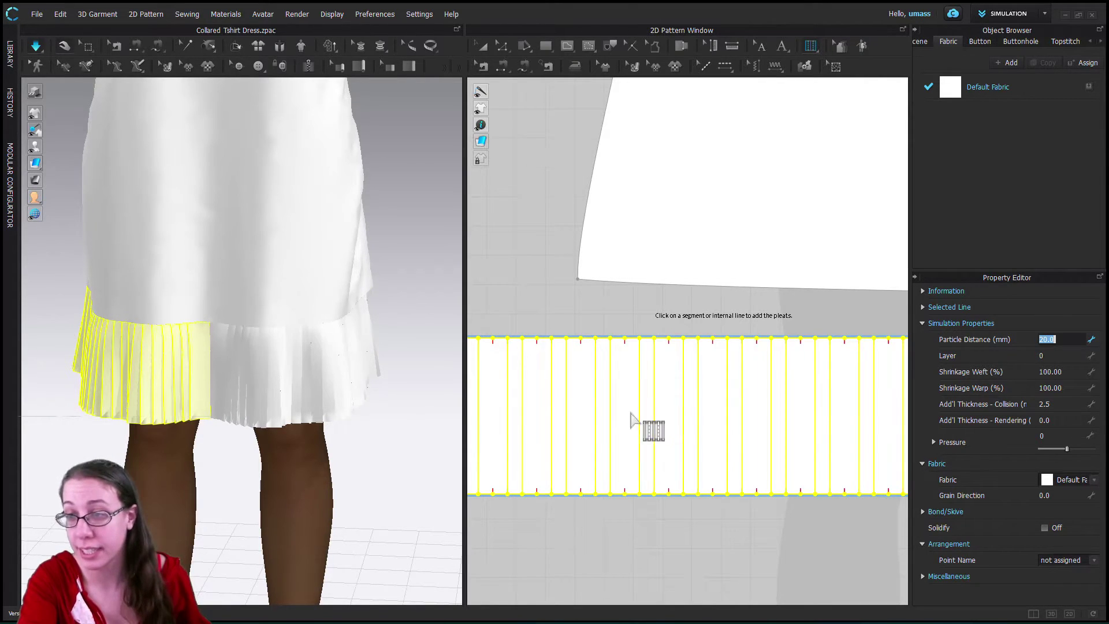
pyautogui.scroll(2, 685, 440)
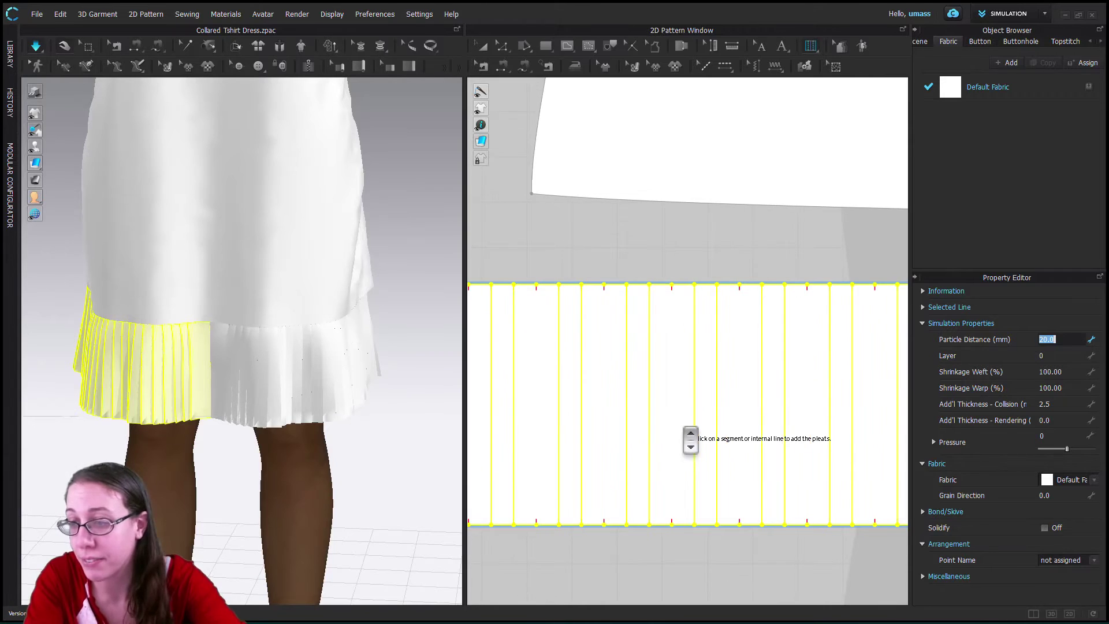
pyautogui.scroll(5, 691, 433)
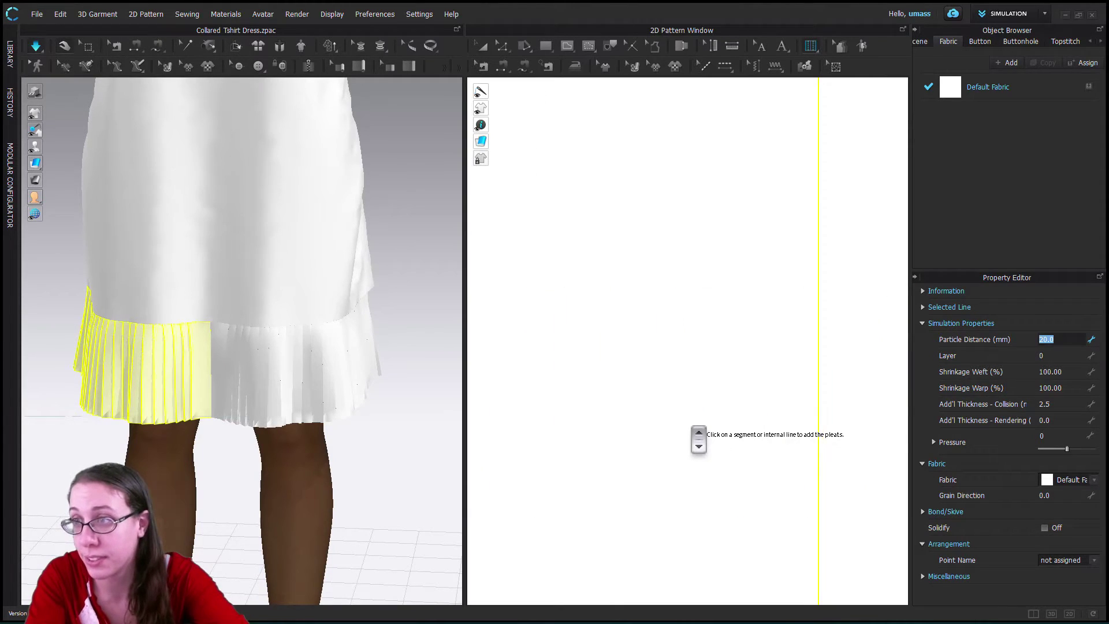
pyautogui.scroll(-6, 692, 435)
pyautogui.scroll(-5, 698, 439)
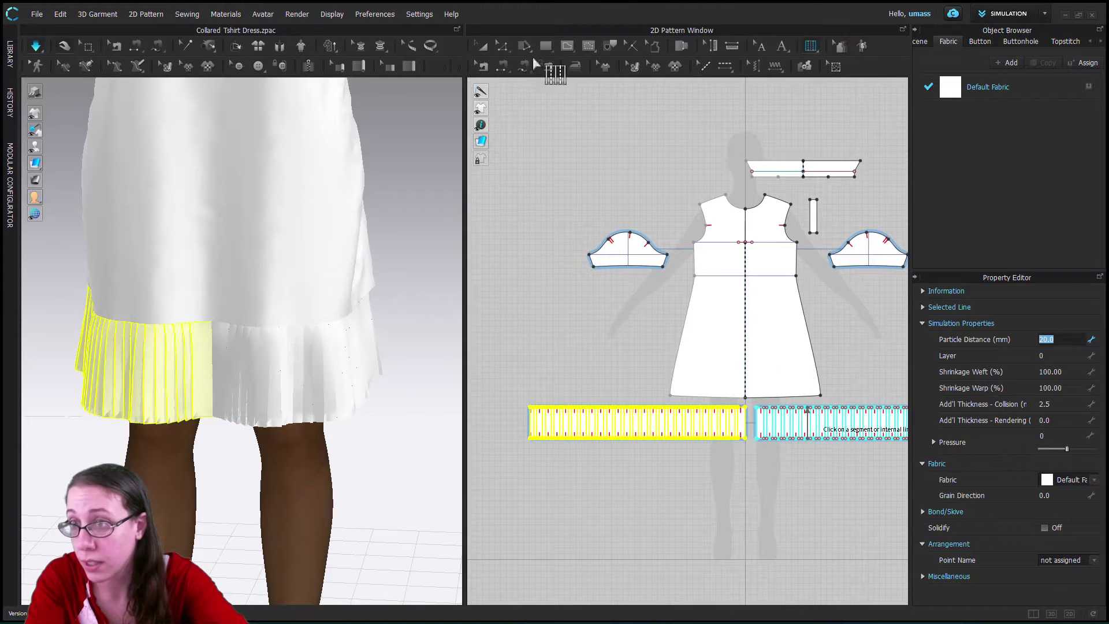
pyautogui.click(482, 46)
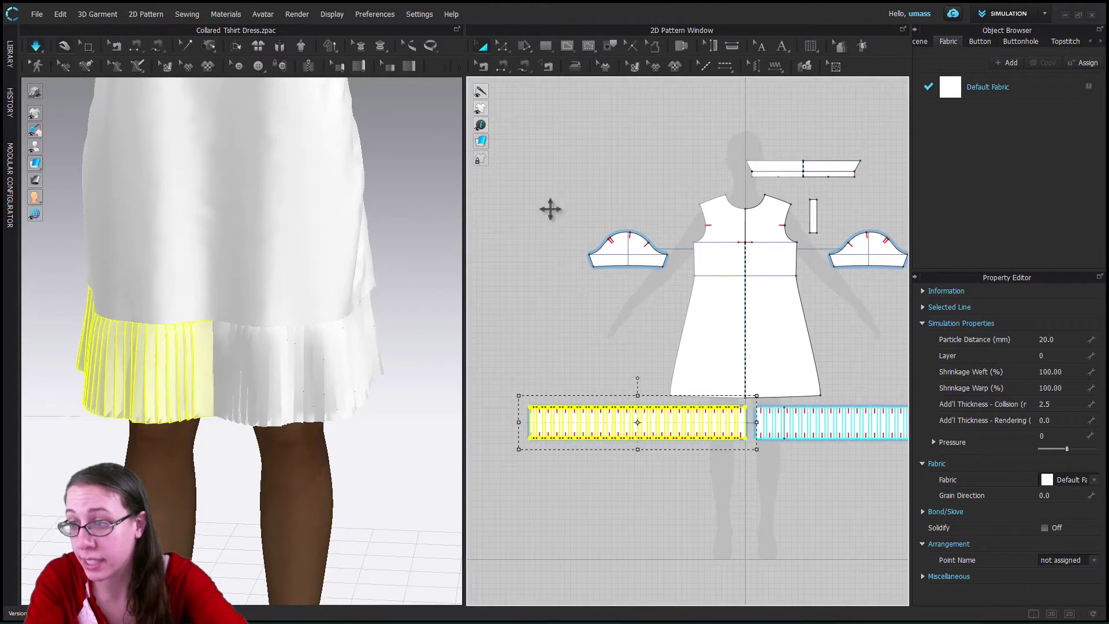
pyautogui.rightClick(779, 422)
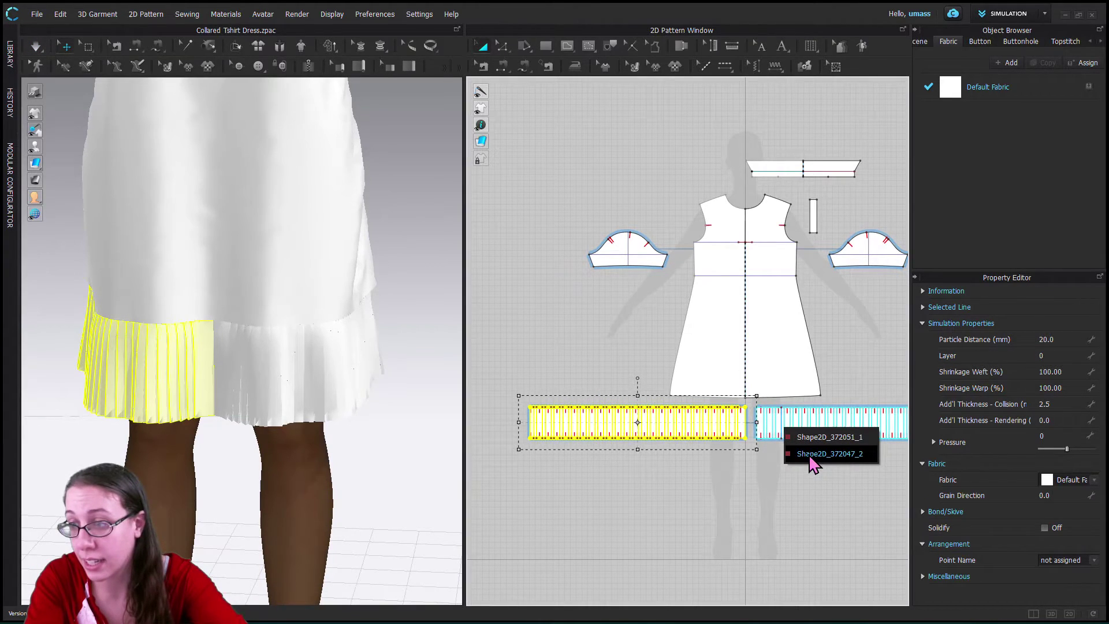
pyautogui.click(872, 494)
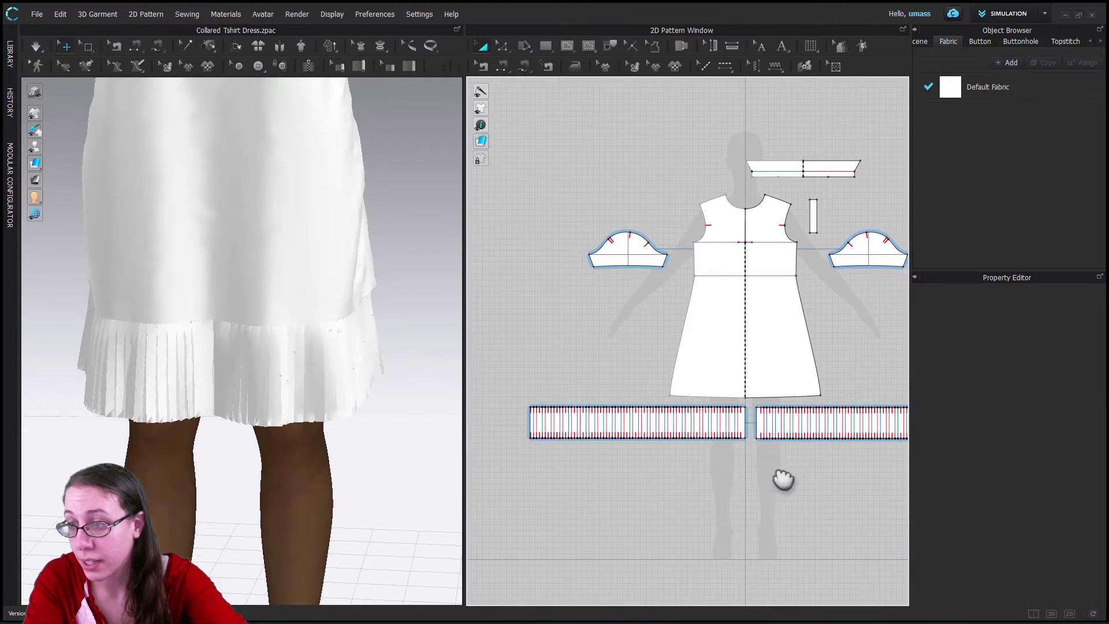
pyautogui.scroll(4, 797, 484)
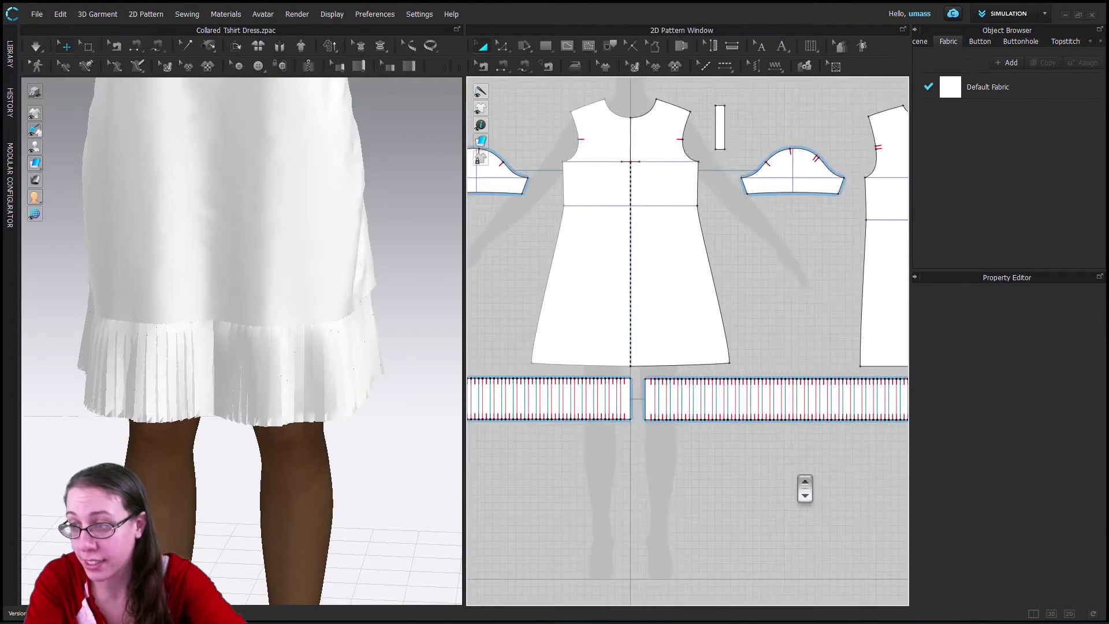
pyautogui.scroll(-5, 805, 488)
pyautogui.moveTo(872, 518); pyautogui.dragTo(579, 432)
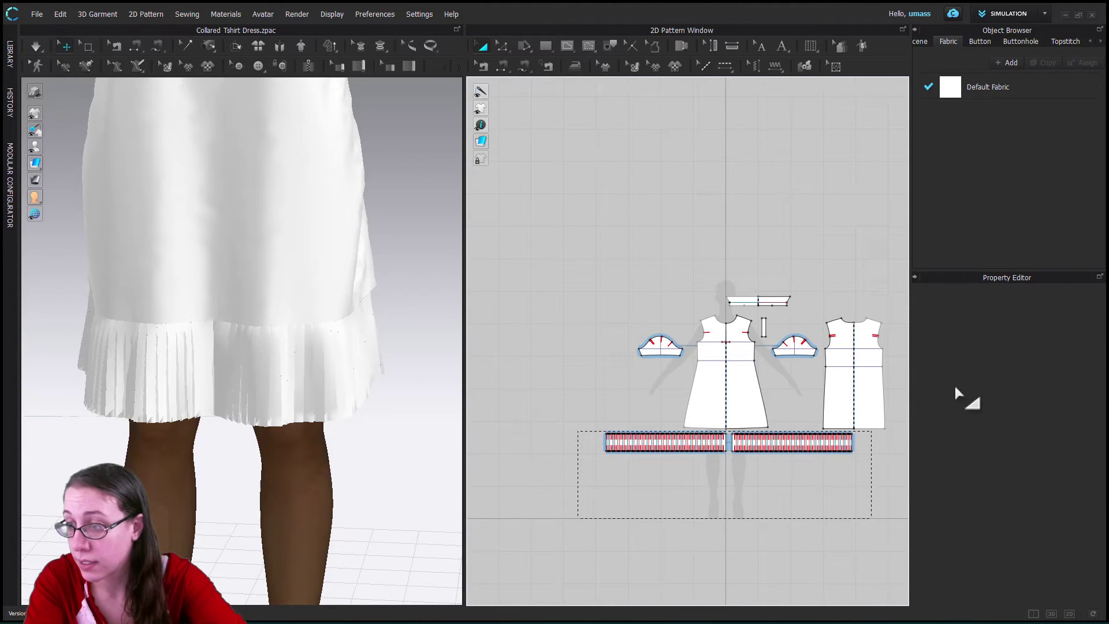
# - Set both hem band pieces to 10 mm particle distance, re-simulate, then select only the right band piece
pyautogui.click(1061, 340)
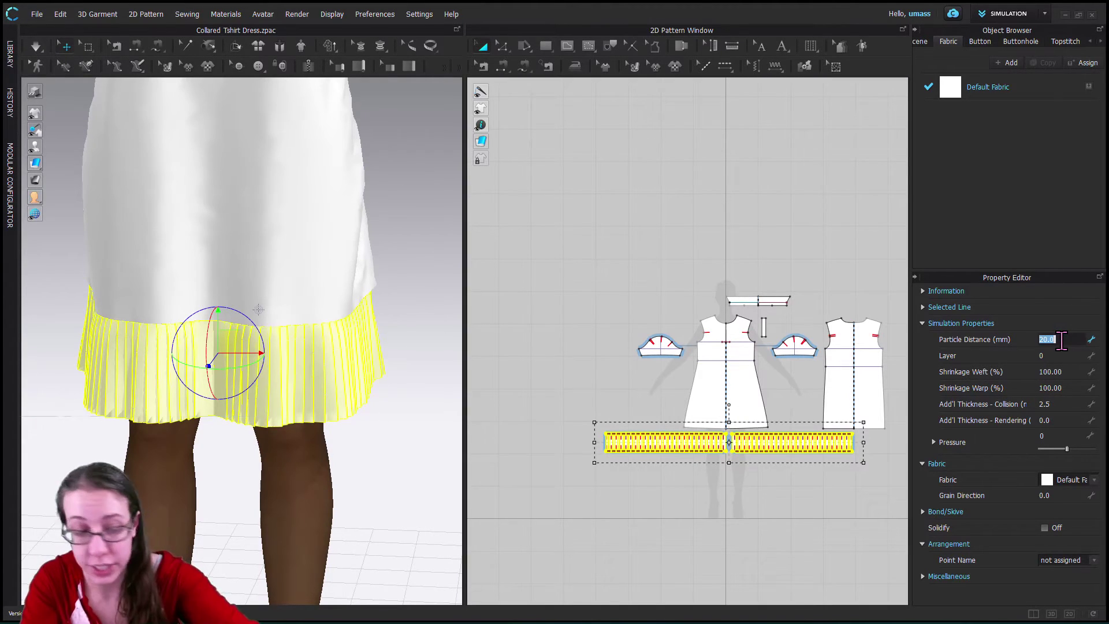
pyautogui.write('5')
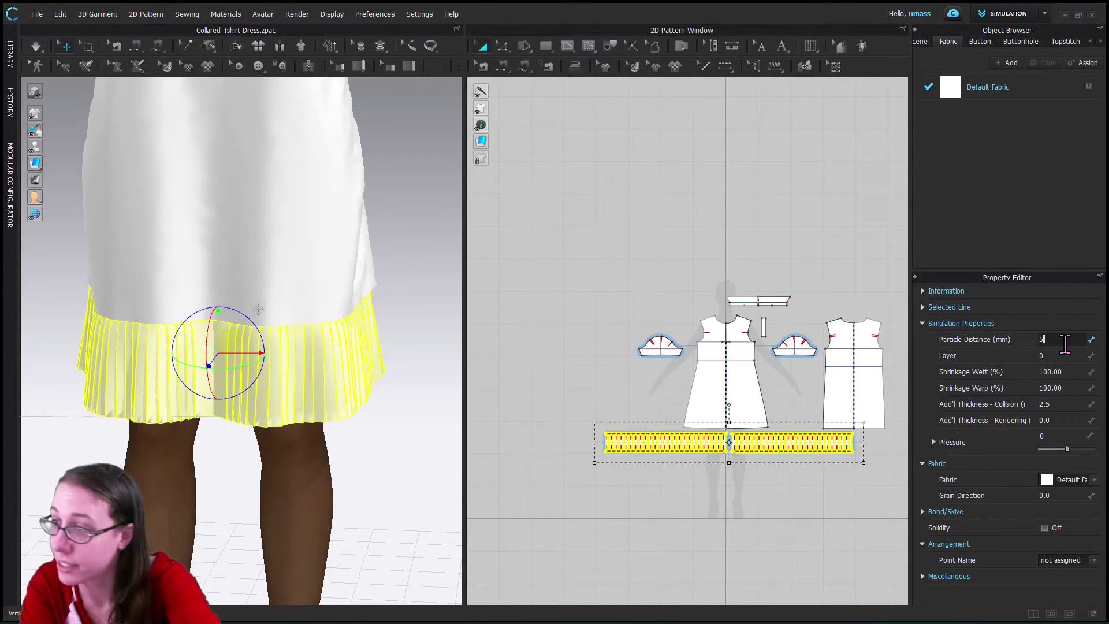
pyautogui.write('10')
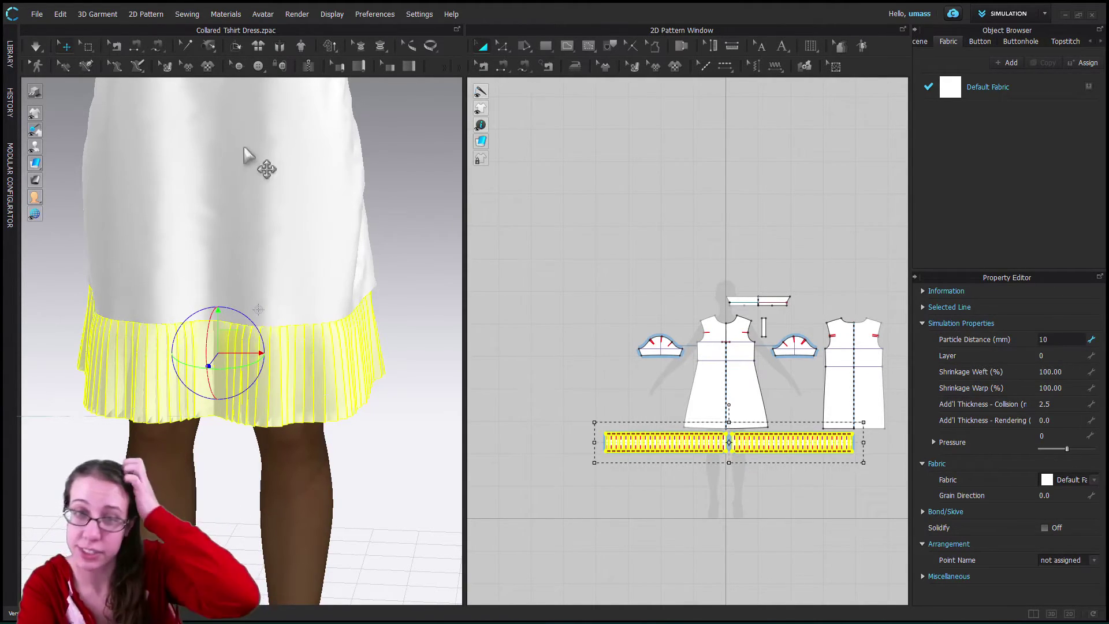
pyautogui.click(36, 48)
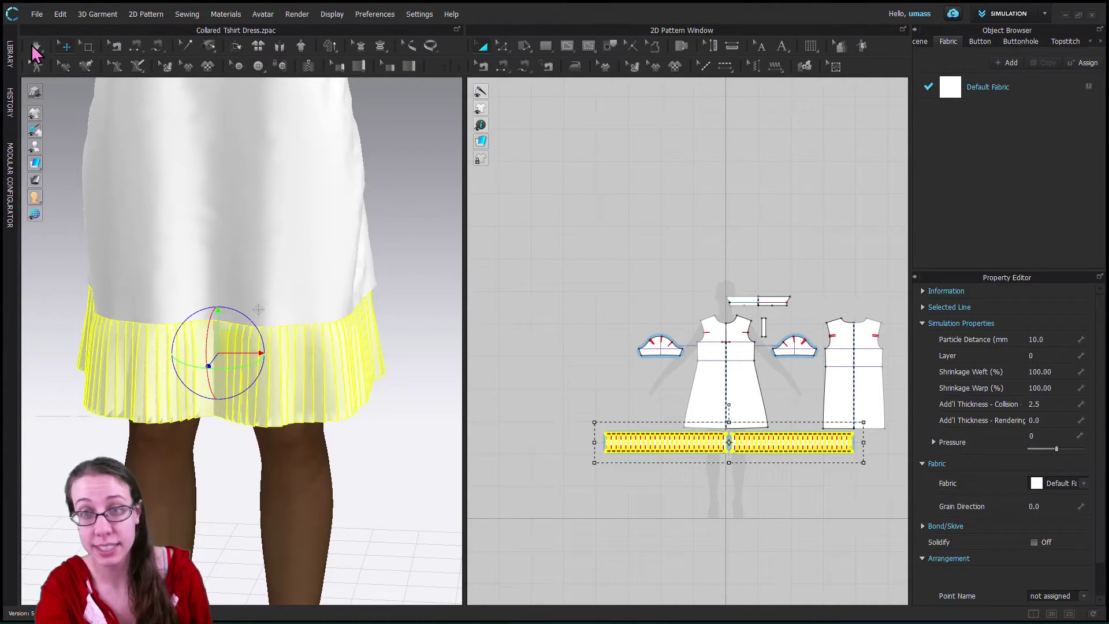
pyautogui.click(36, 48)
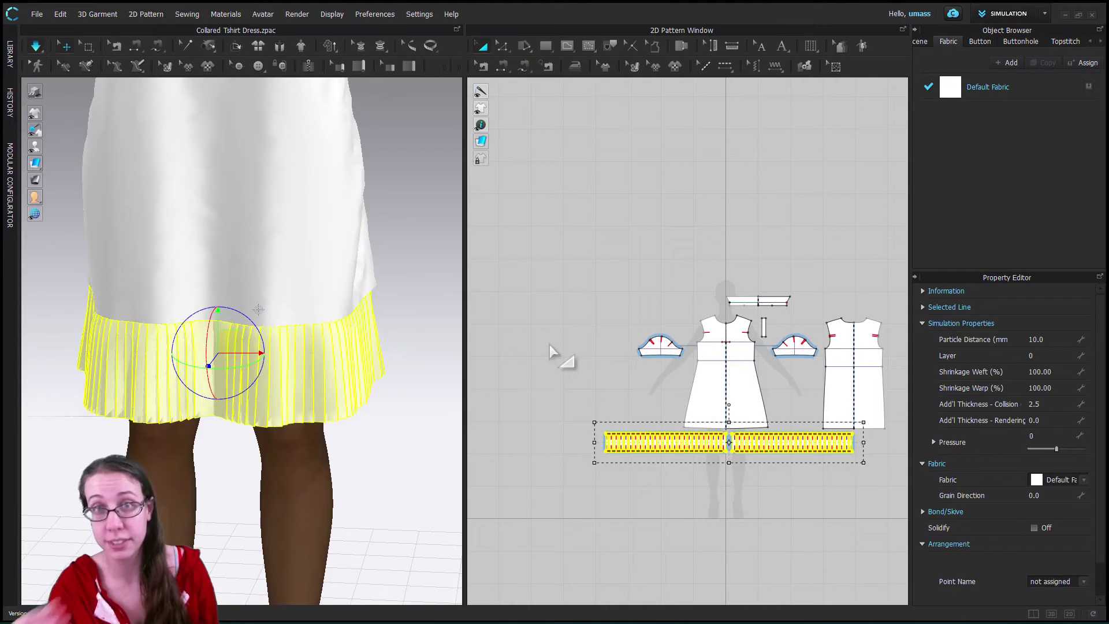
pyautogui.click(284, 417)
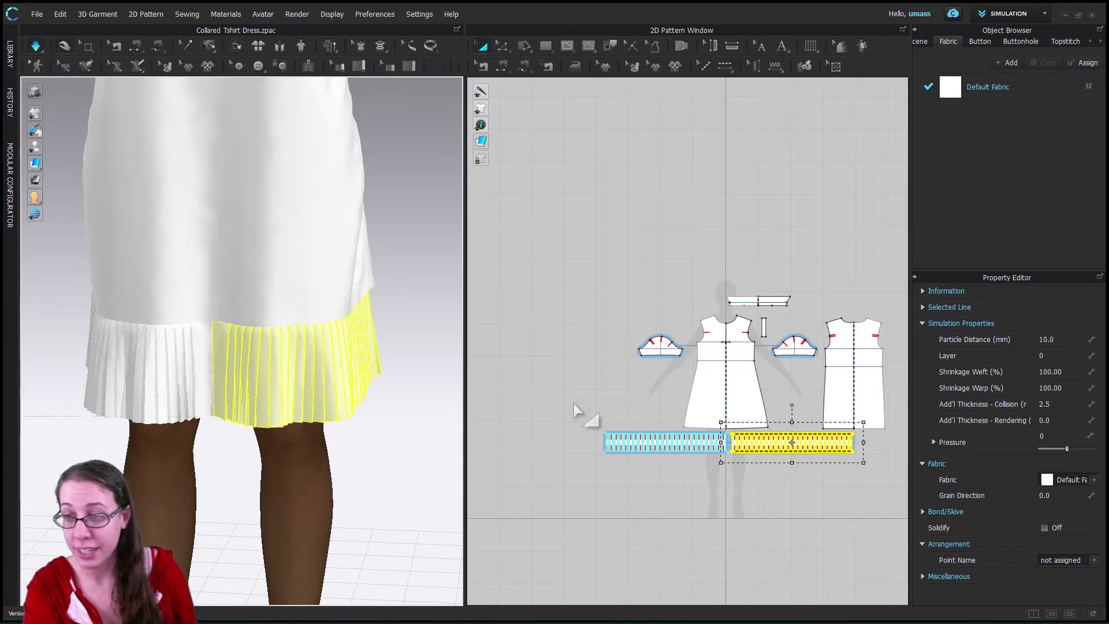
# - Apply the Cotton_50s_Poplin physical property preset to the Default Fabric
pyautogui.click(805, 252)
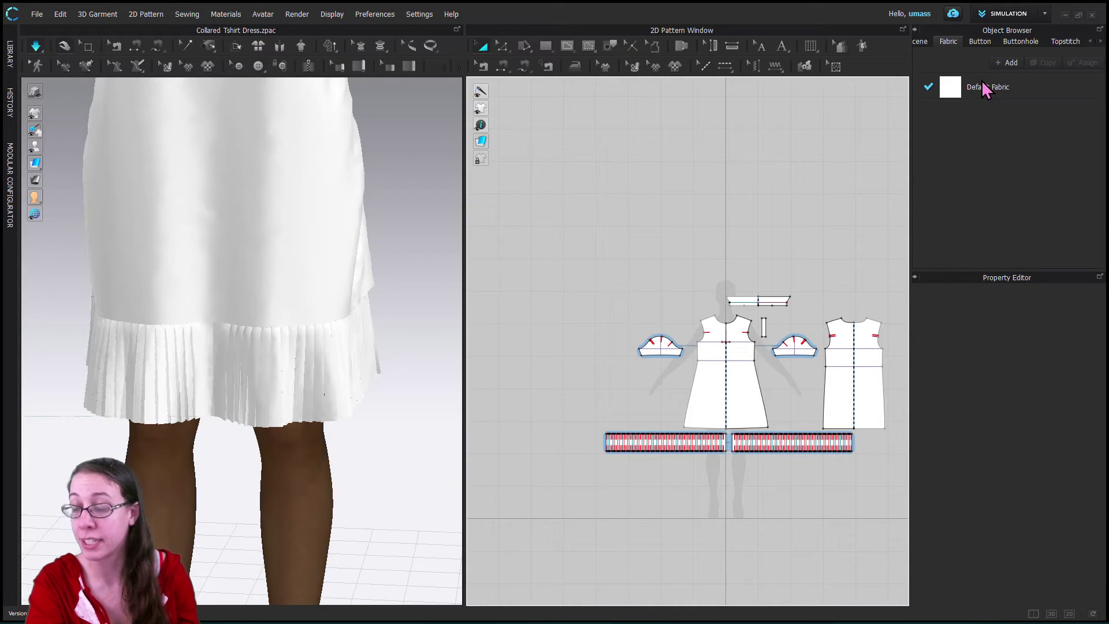
pyautogui.doubleClick(1024, 88)
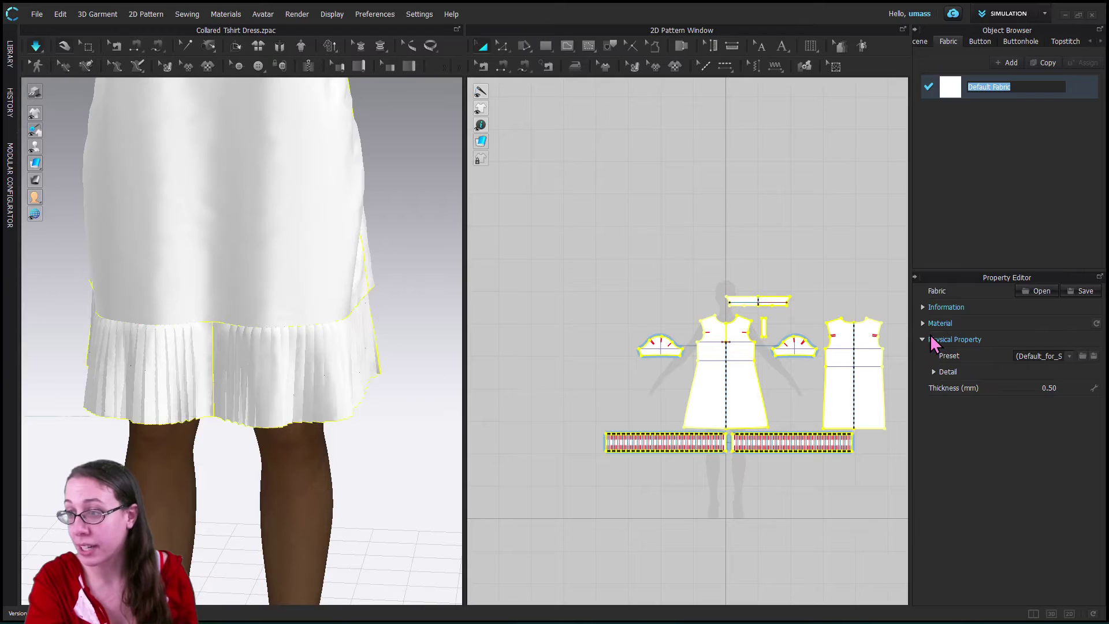
pyautogui.click(923, 323)
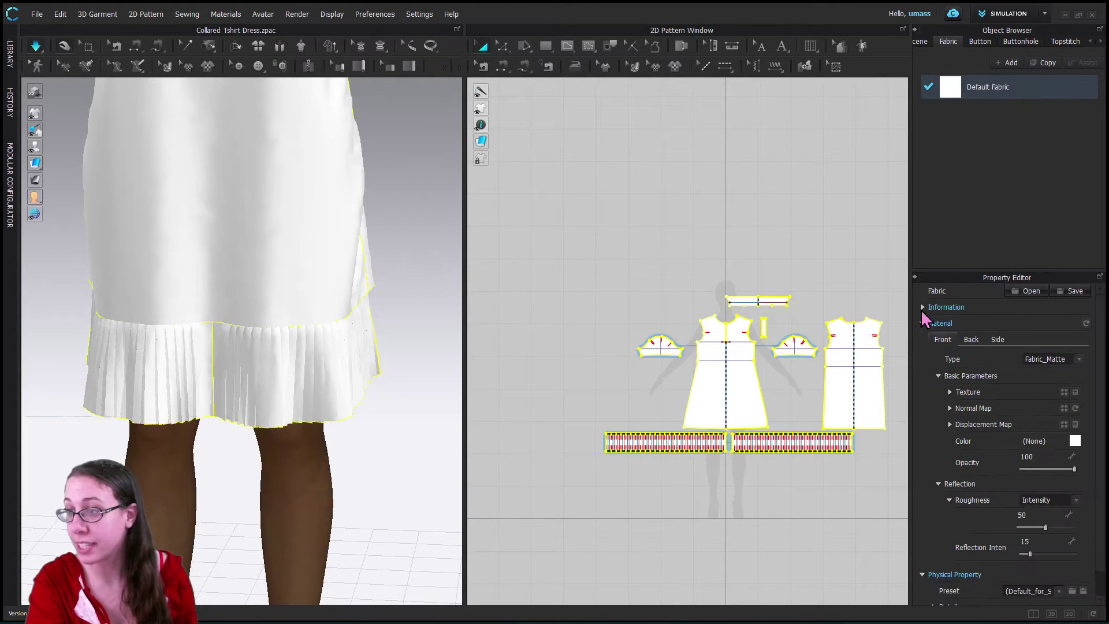
pyautogui.click(922, 319)
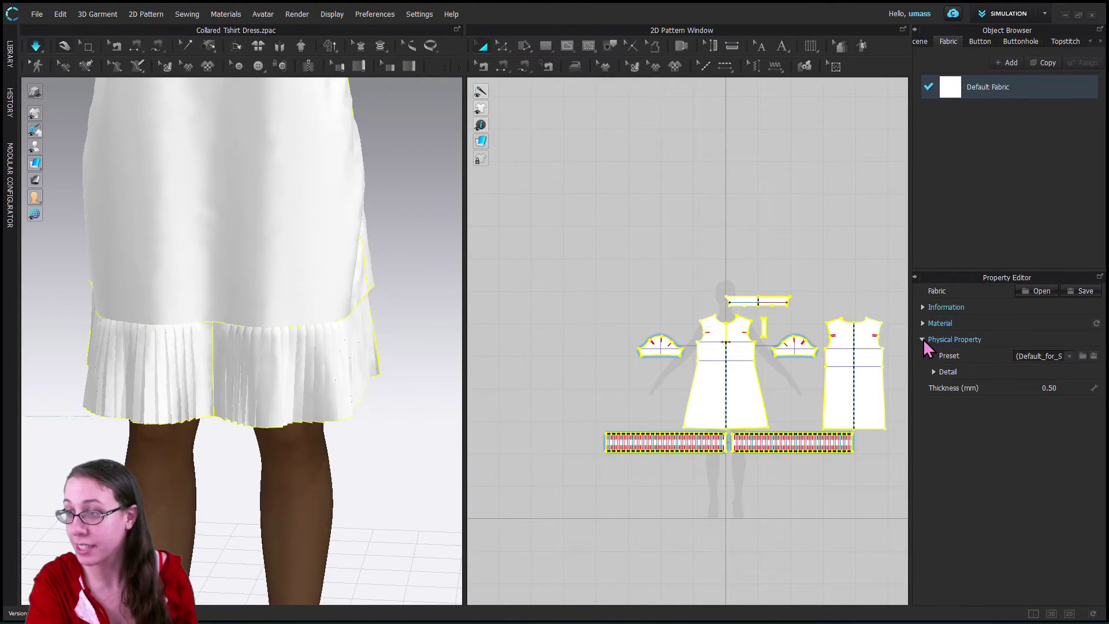
pyautogui.click(1070, 357)
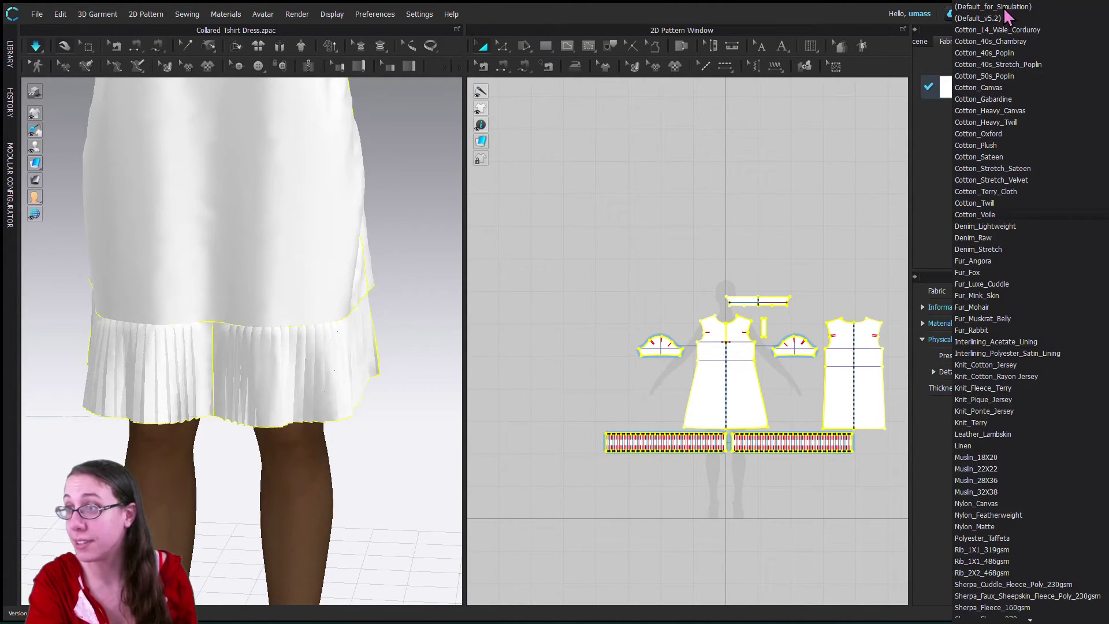
pyautogui.click(980, 77)
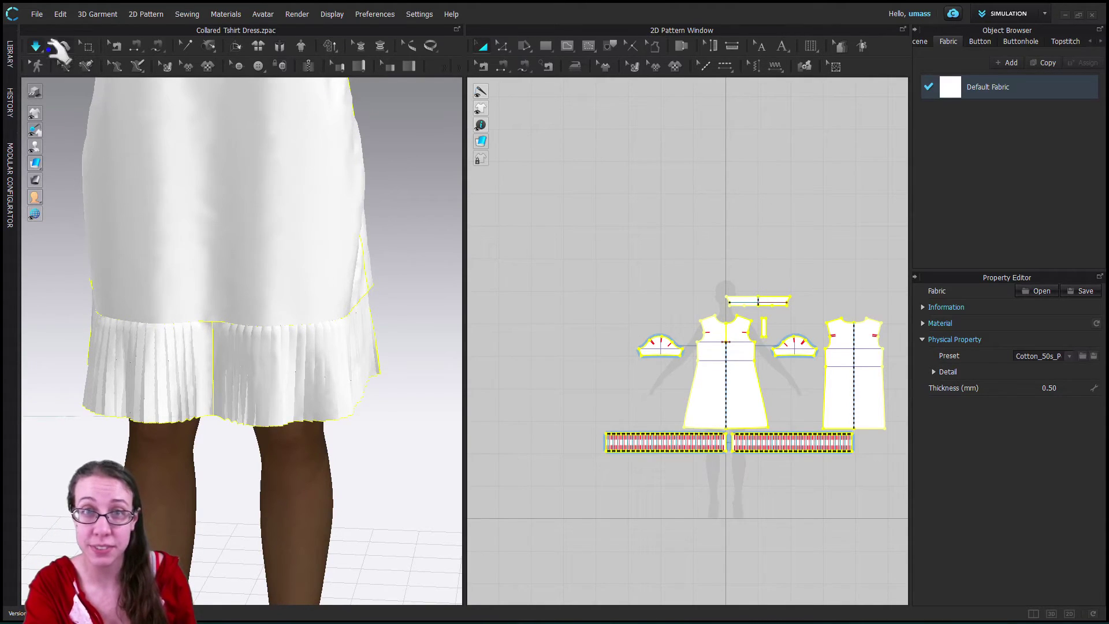
pyautogui.click(36, 47)
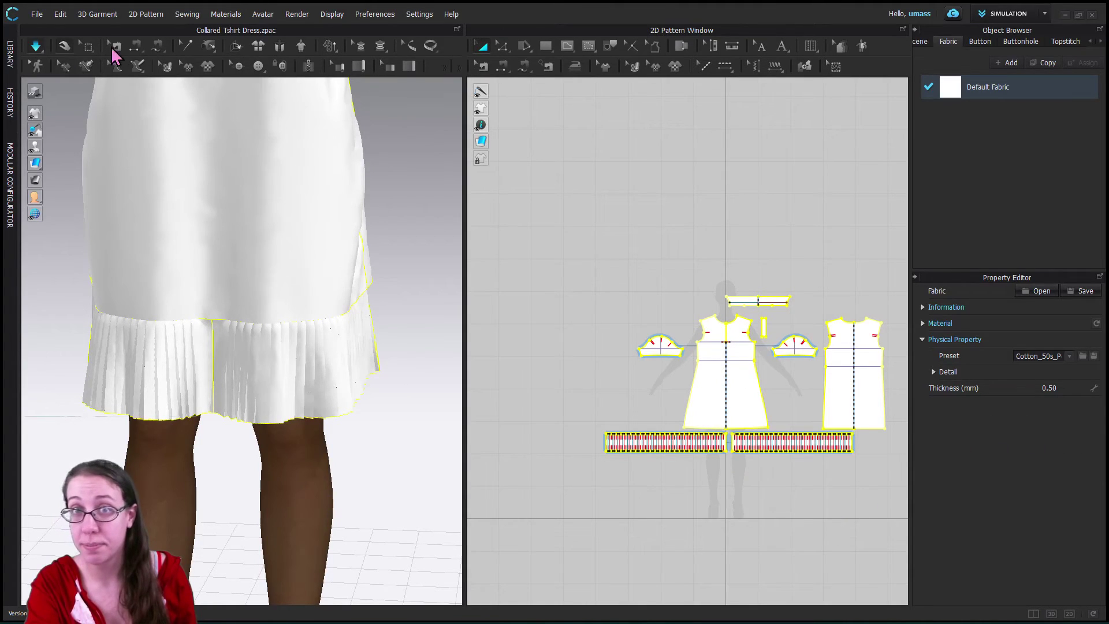
# - Deselect all pattern pieces and the fabric with Esc to view the finished pleated dress
pyautogui.press('Escape')
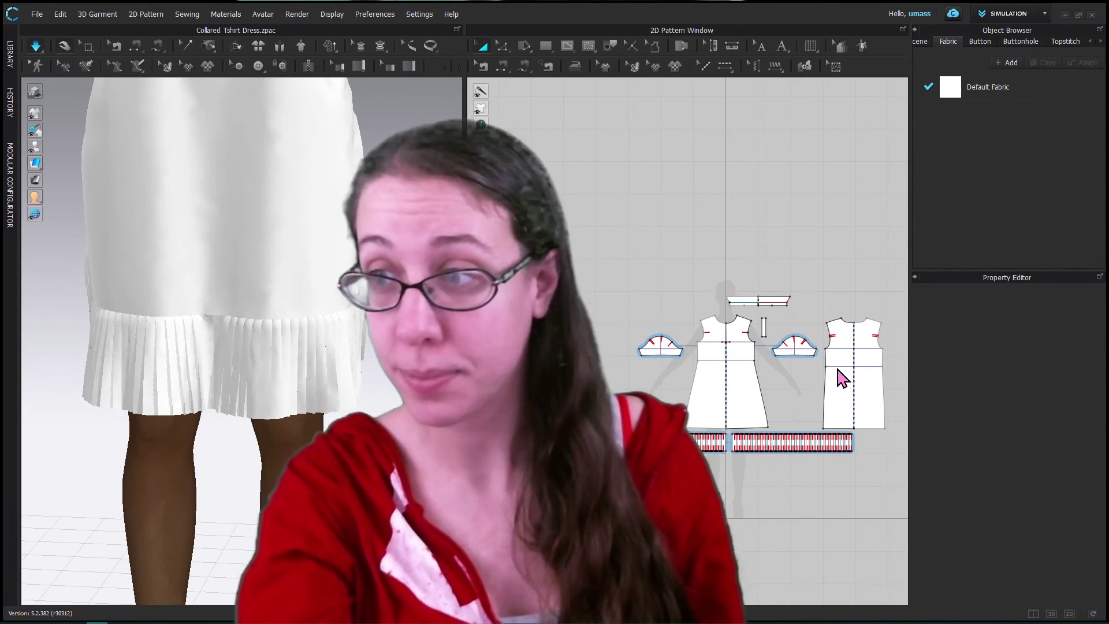
pyautogui.click(837, 376)
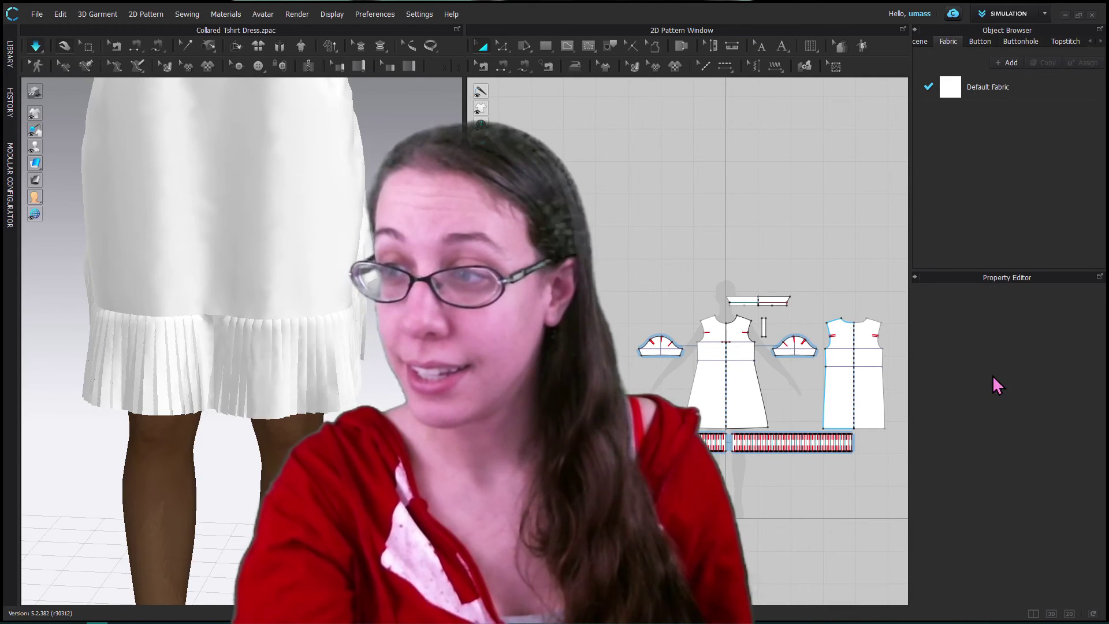